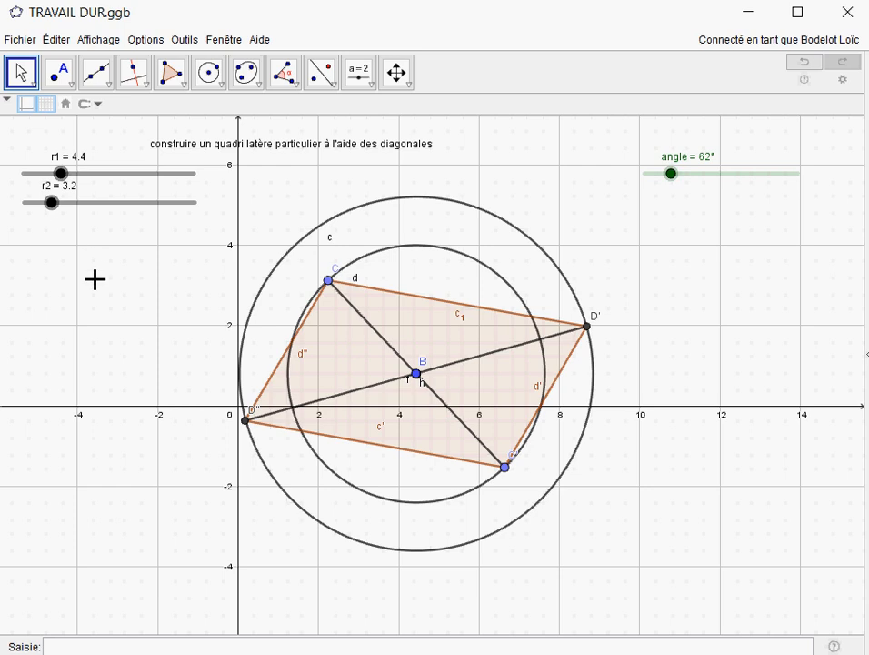
Hide the grid and the coordinate axes in the graphics view.
{"action": "left_click", "coordinate": [47, 105]}
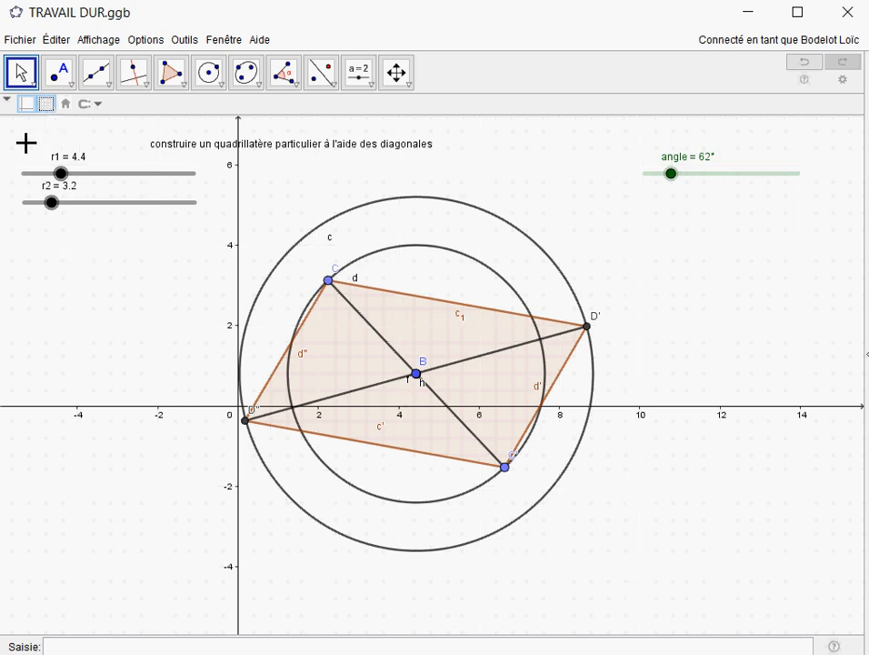
{"action": "left_click", "coordinate": [7, 101]}
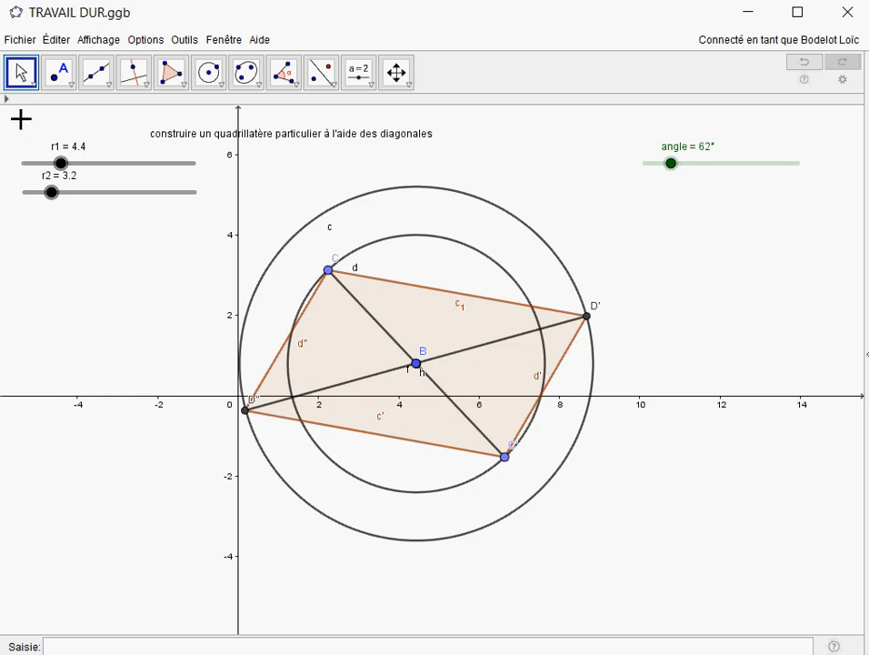
{"action": "left_click", "coordinate": [7, 100]}
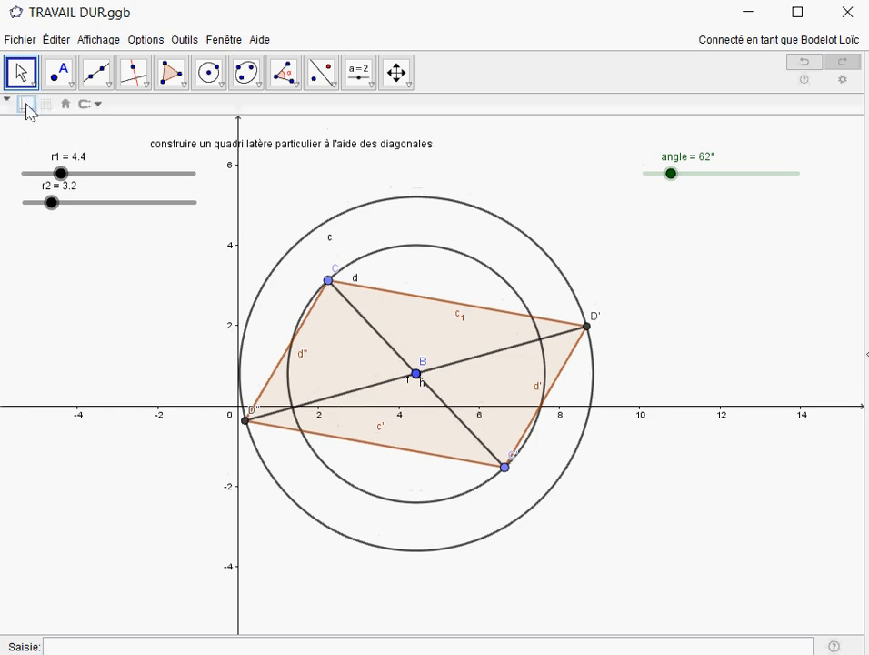
{"action": "left_click", "coordinate": [28, 106]}
{"action": "left_click", "coordinate": [27, 106]}
{"action": "left_click", "coordinate": [28, 106]}
{"action": "left_click", "coordinate": [27, 106]}
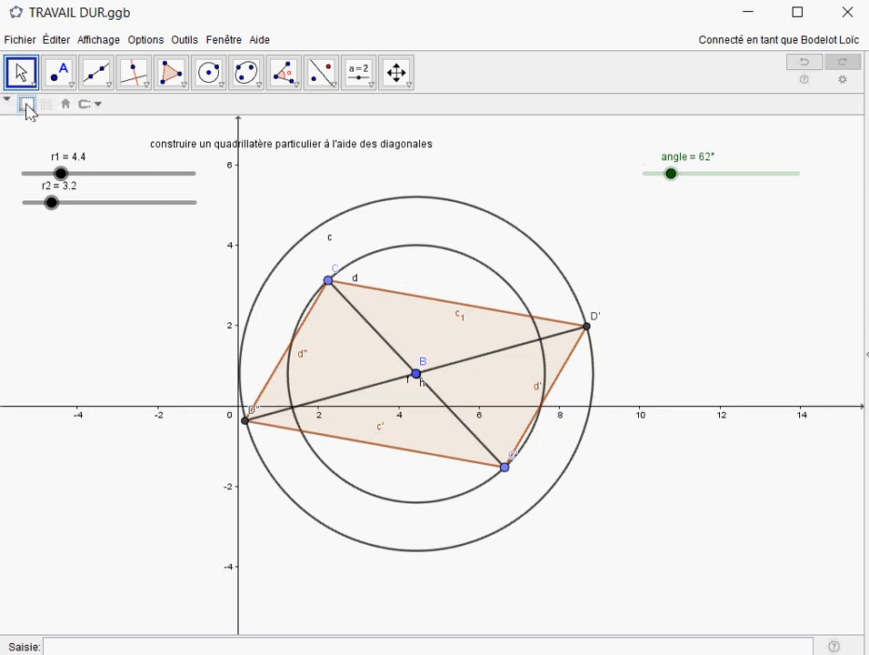
{"action": "left_click", "coordinate": [28, 106]}
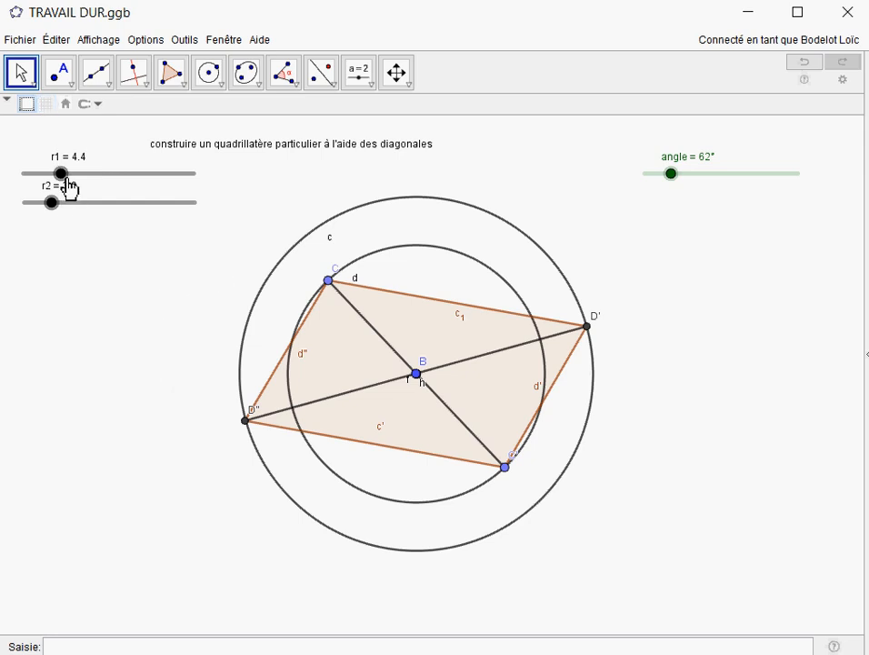
Set the r1 slider to 5, the r2 slider to 3.4 and the angle slider to 50°.
{"action": "left_click_drag", "start_coordinate": [69, 182], "coordinate": [55, 211]}
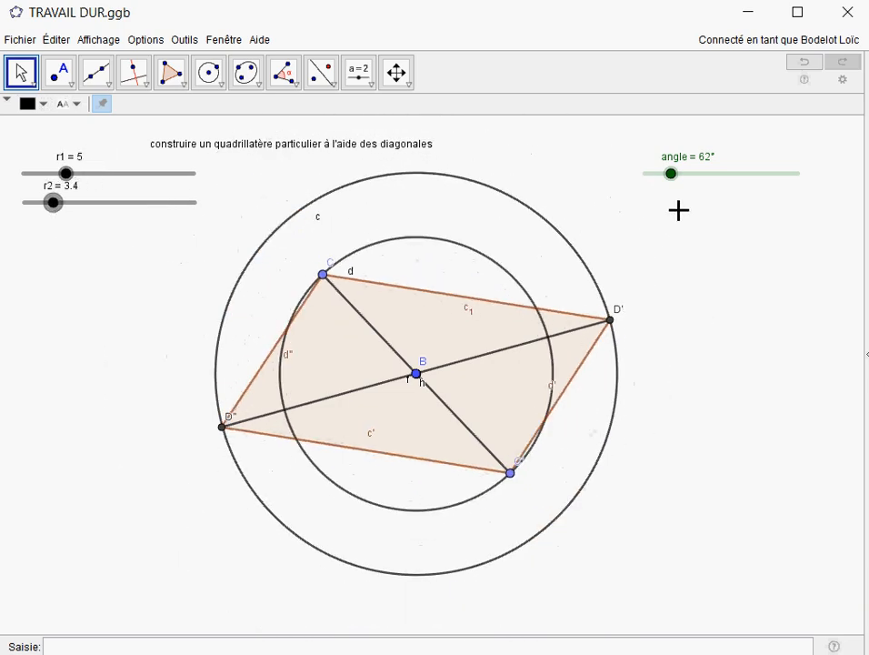
{"action": "mouse_move", "coordinate": [673, 177]}
{"action": "left_mouse_down"}
{"action": "mouse_move", "coordinate": [680, 188]}
{"action": "mouse_move", "coordinate": [666, 189]}
{"action": "left_mouse_up"}
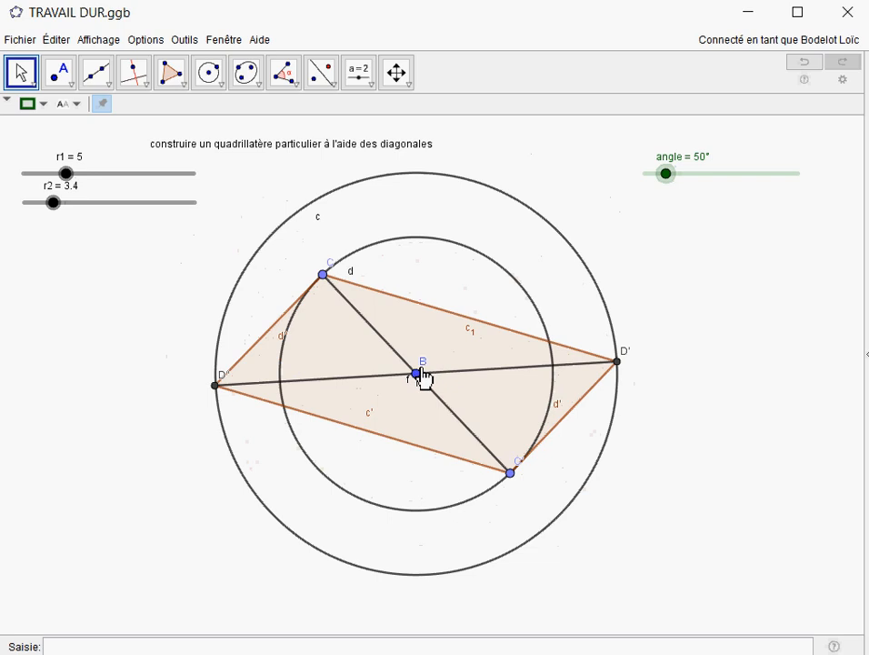
Pull point E away from B, redefine E as B, and move the quadrilateral slightly within the view.
{"action": "left_click_drag", "start_coordinate": [421, 375], "coordinate": [433, 353]}
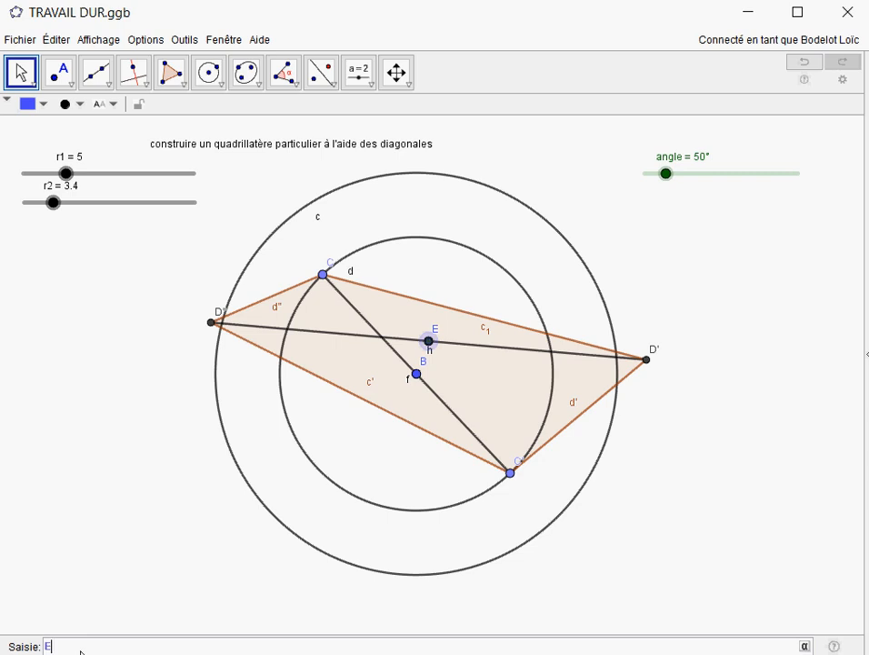
{"action": "type", "text": "B"}
{"action": "key", "text": "Return"}
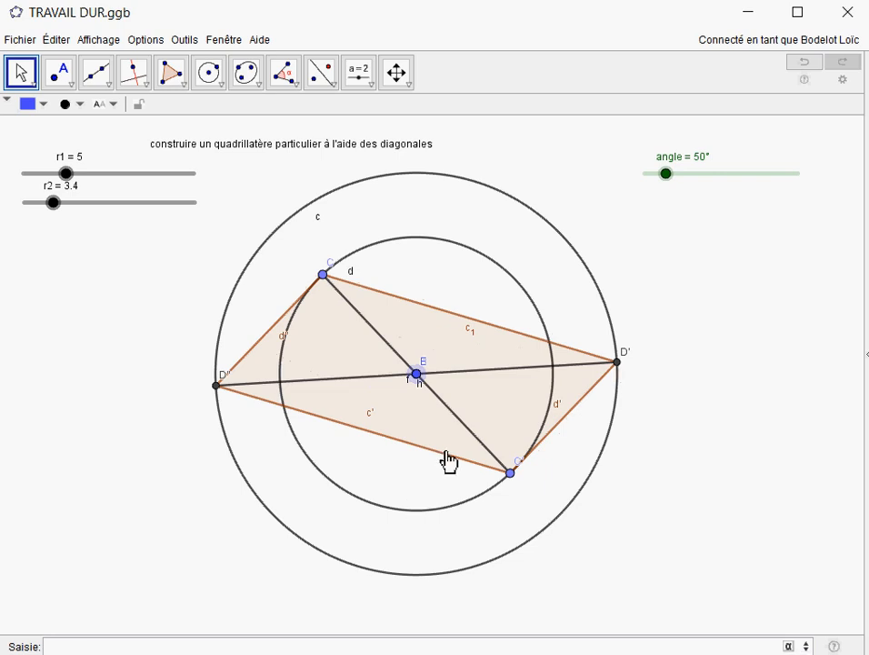
{"action": "mouse_move", "coordinate": [179, 331]}
{"action": "left_mouse_down"}
{"action": "mouse_move", "coordinate": [162, 356]}
{"action": "mouse_move", "coordinate": [172, 330]}
{"action": "mouse_move", "coordinate": [190, 330]}
{"action": "left_mouse_up"}
{"action": "scroll", "coordinate": [162, 358], "scroll_direction": "down", "scroll_amount": 1}
{"action": "scroll", "coordinate": [162, 358], "scroll_direction": "up", "scroll_amount": 1}
Create a checkbox captioned "Cercles" below the r2 slider that controls the visibility of circles c and d.
{"action": "left_click", "coordinate": [367, 86]}
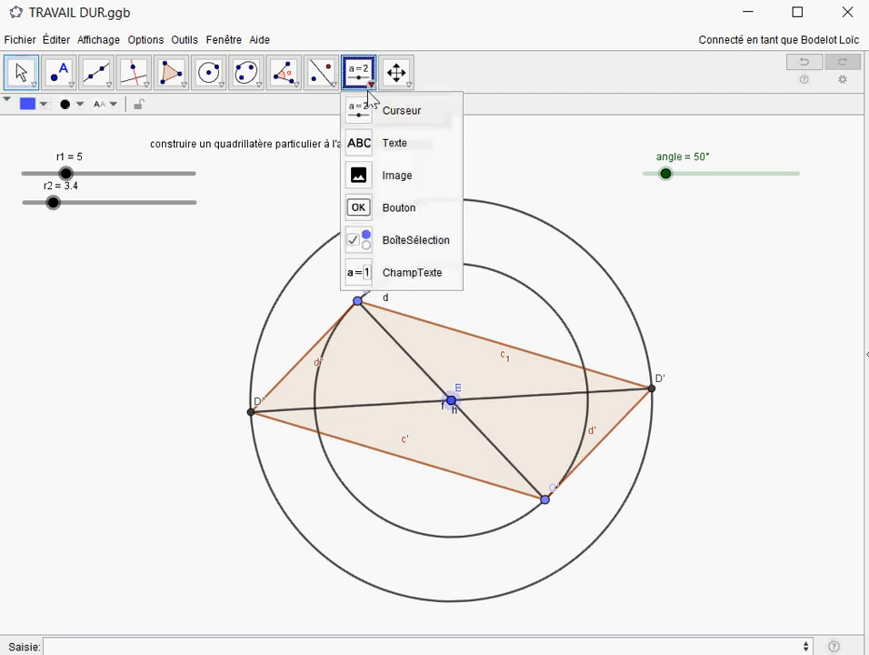
{"action": "left_click", "coordinate": [356, 244]}
{"action": "left_click", "coordinate": [43, 253]}
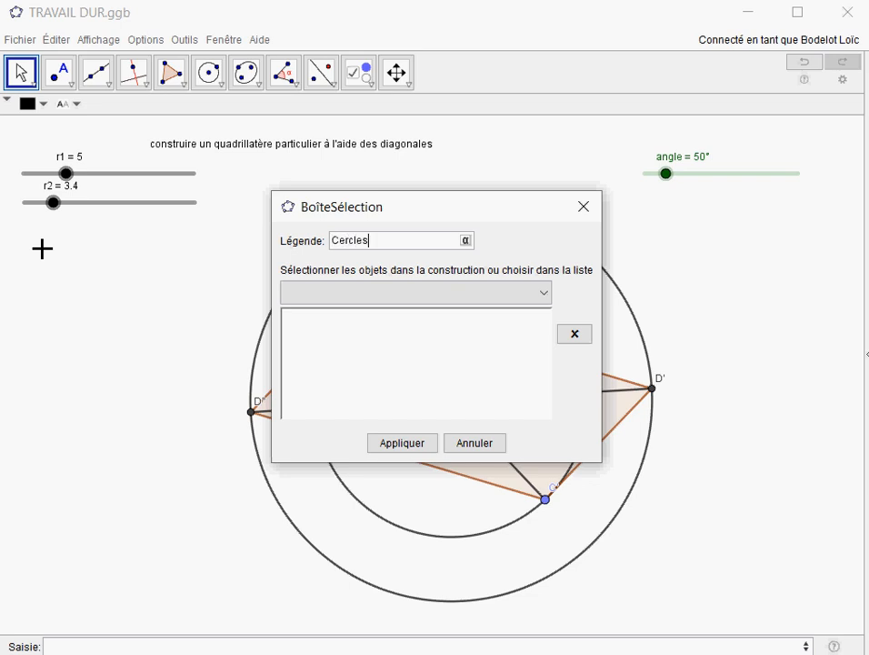
{"action": "left_click_drag", "start_coordinate": [444, 228], "coordinate": [632, 212]}
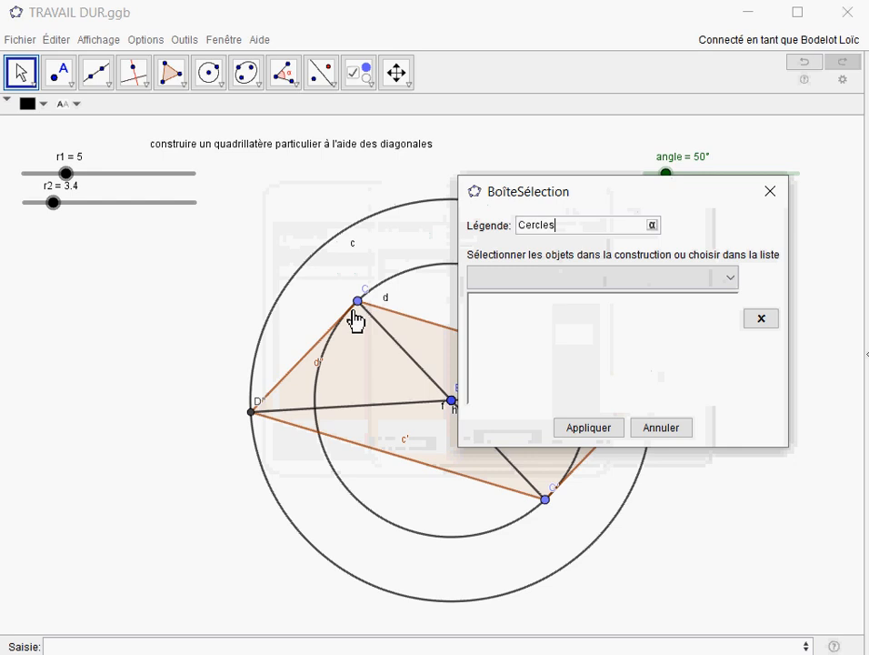
{"action": "left_click", "coordinate": [401, 278]}
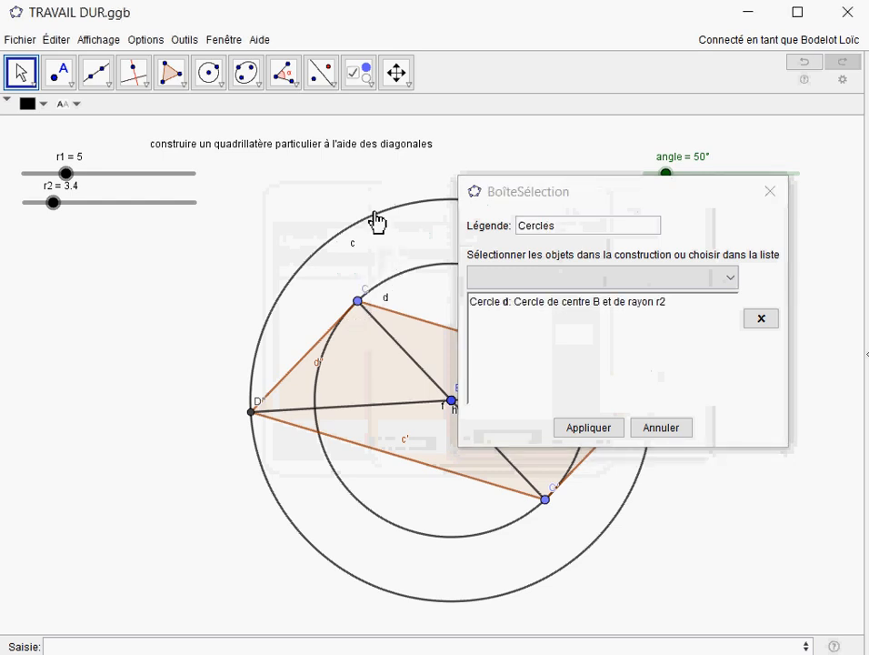
{"action": "left_click", "coordinate": [378, 217]}
{"action": "left_click", "coordinate": [587, 427]}
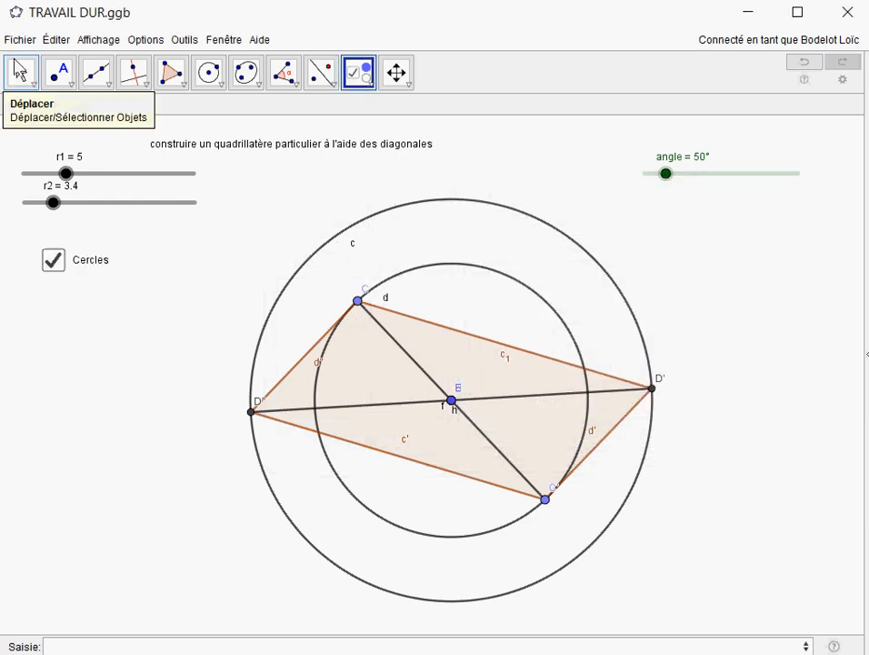
Hide both circles with the Cercles checkbox and shift the quadrilateral slightly toward the sliders.
{"action": "left_click", "coordinate": [21, 72]}
{"action": "left_click", "coordinate": [80, 265]}
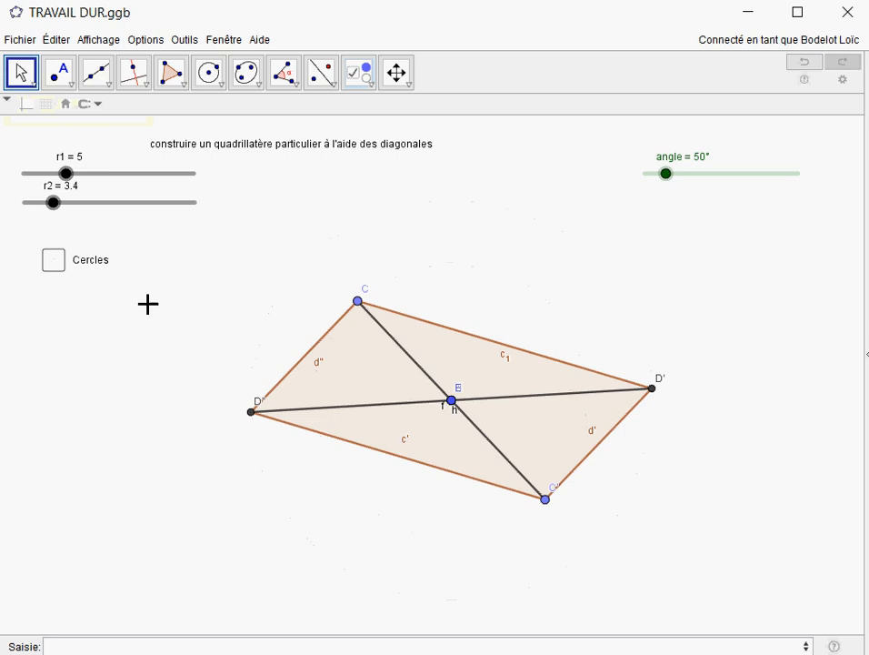
{"action": "left_click_drag", "start_coordinate": [260, 302], "coordinate": [214, 315]}
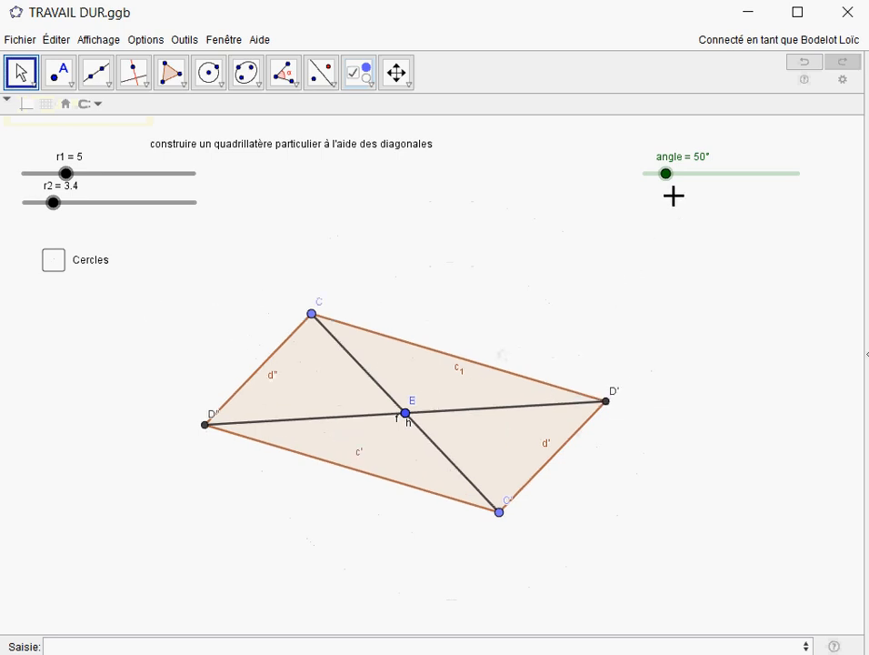
Set the angle slider to 75° and check its interval and increment in its properties.
{"action": "left_click_drag", "start_coordinate": [666, 182], "coordinate": [682, 186]}
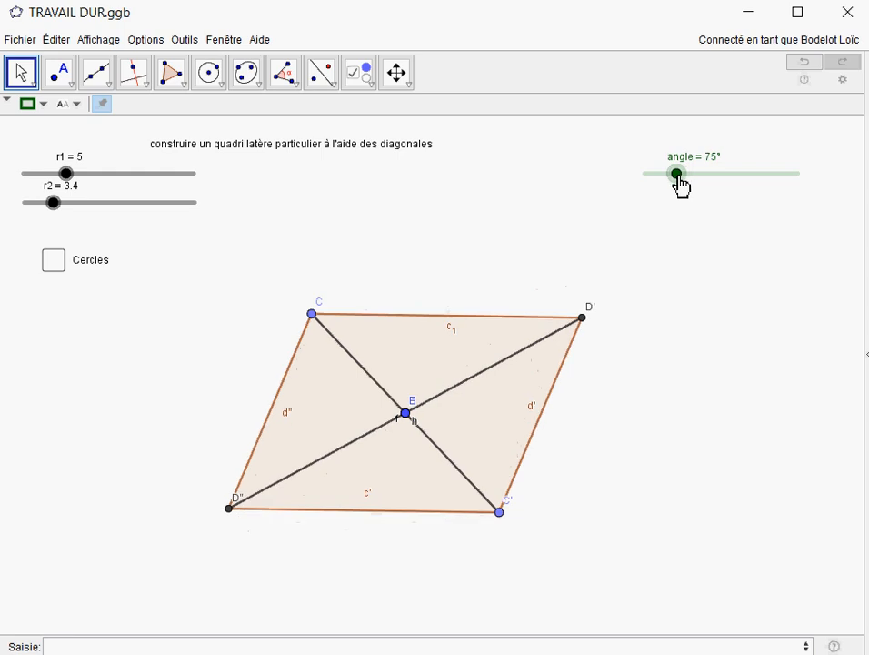
{"action": "right_click", "coordinate": [682, 185]}
{"action": "left_click", "coordinate": [737, 363]}
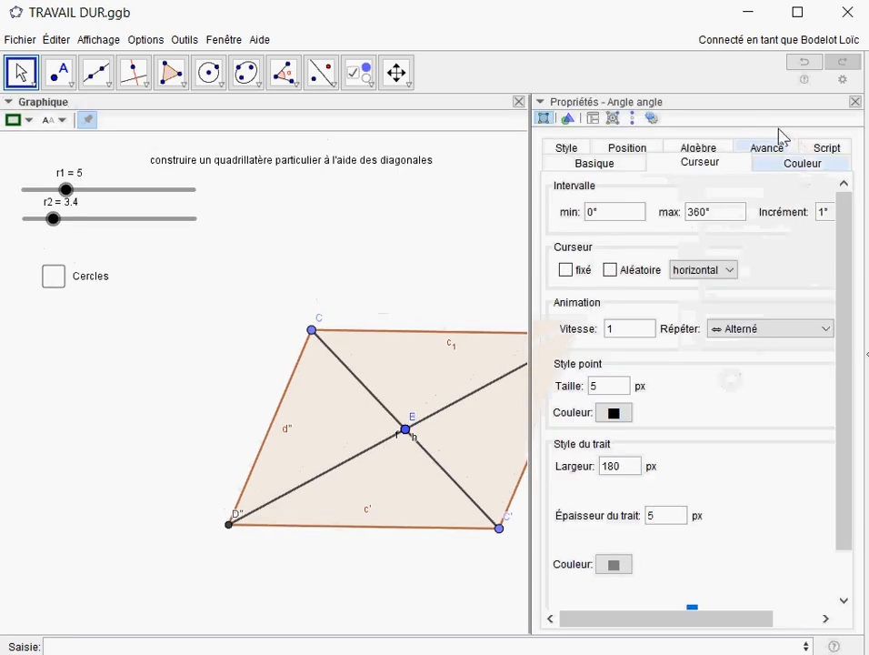
{"action": "left_click", "coordinate": [838, 102]}
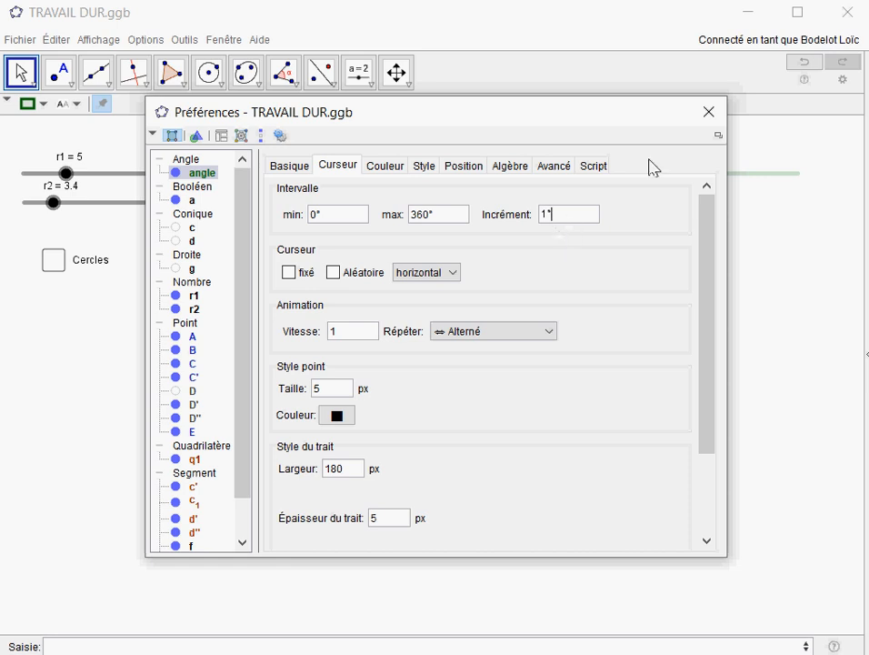
{"action": "left_click", "coordinate": [709, 112]}
Set the angle slider to 90° and the r1 slider to 6.5.
{"action": "left_click", "coordinate": [677, 178]}
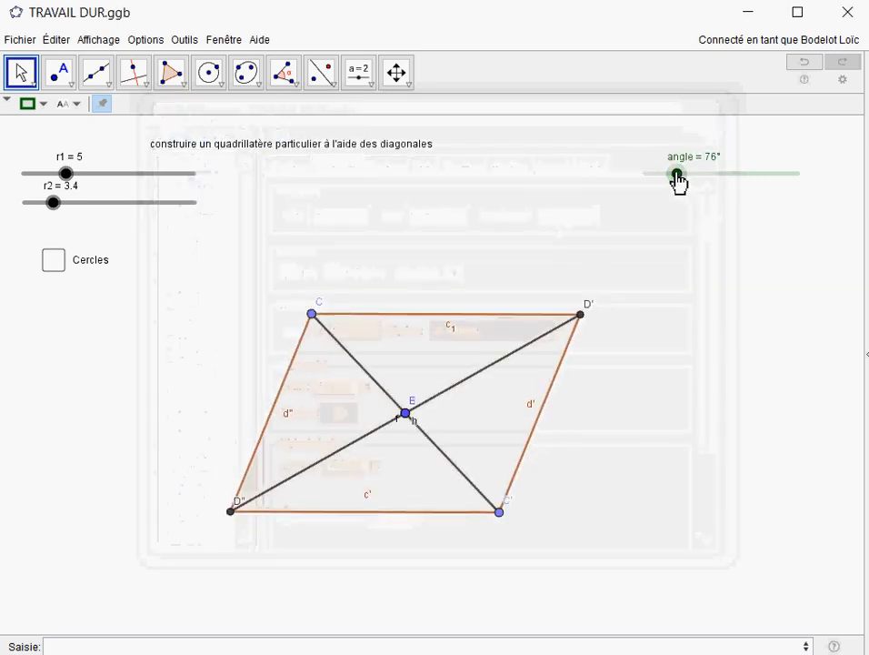
{"action": "left_click_drag", "start_coordinate": [677, 178], "coordinate": [680, 182]}
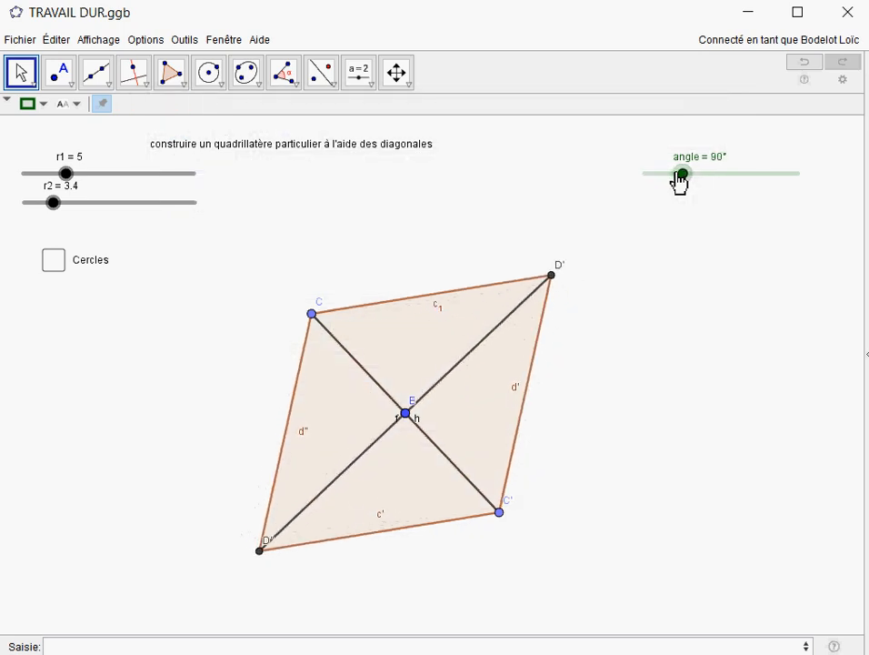
{"action": "left_click_drag", "start_coordinate": [65, 173], "coordinate": [84, 196]}
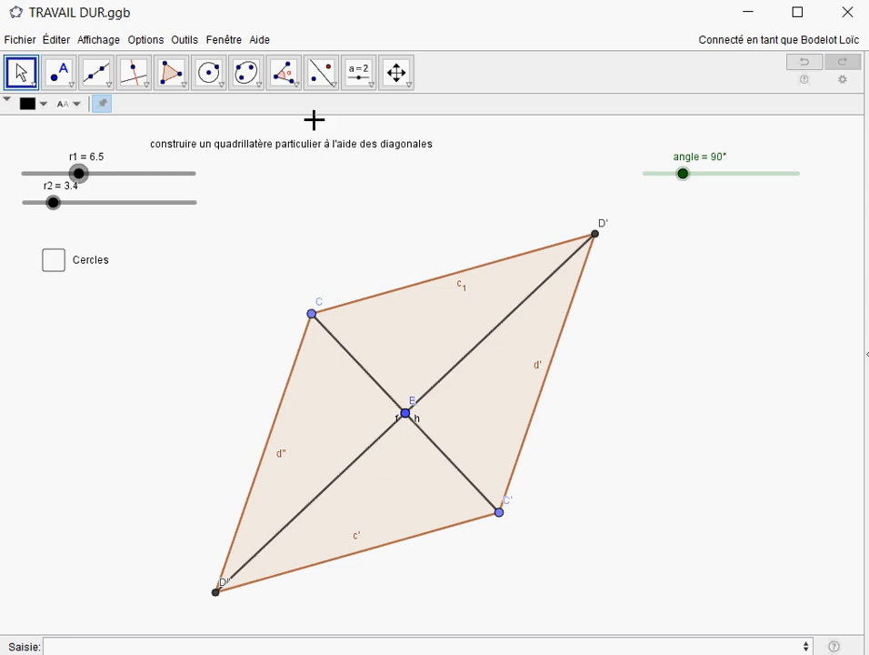
Mark the angle C'BD' between the diagonals at their intersection and hide its label.
{"action": "left_click", "coordinate": [287, 75]}
{"action": "left_click", "coordinate": [503, 515]}
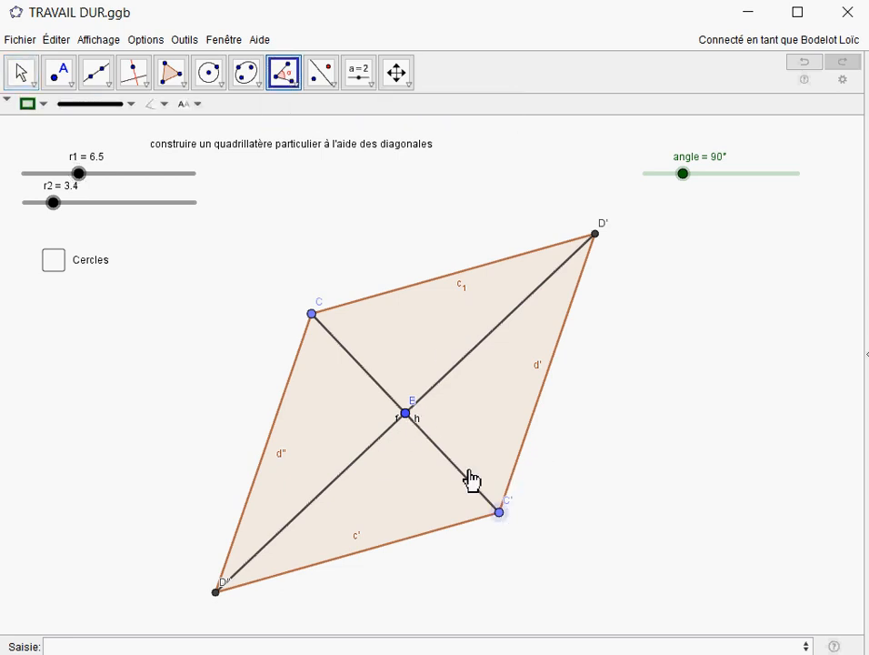
{"action": "left_click", "coordinate": [407, 415]}
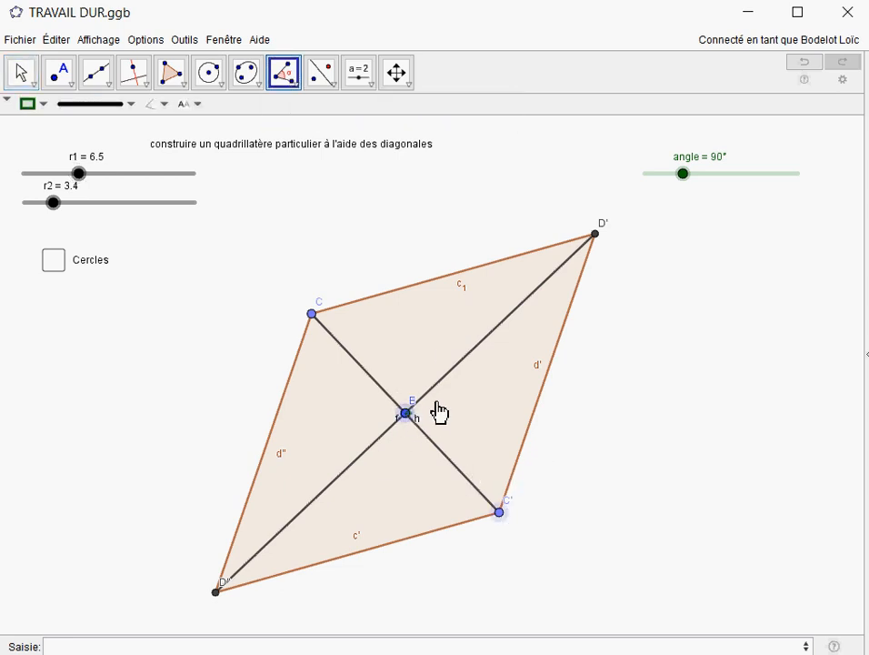
{"action": "left_click", "coordinate": [596, 236]}
{"action": "right_click", "coordinate": [429, 421]}
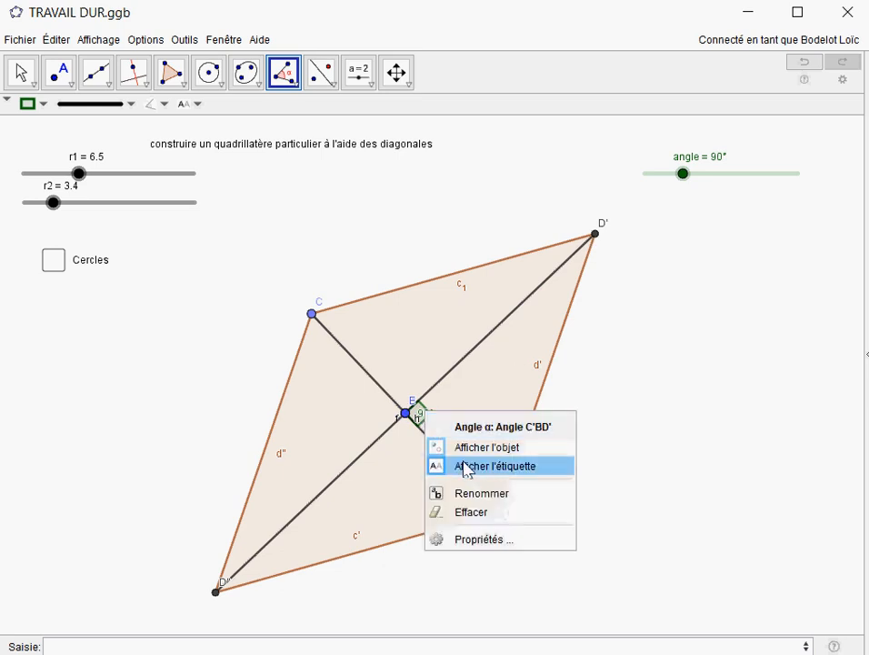
{"action": "left_click", "coordinate": [434, 464]}
{"action": "key", "text": "Escape"}
Vary the angle slider and return it to 90°, and move the rhombus to free space beside it.
{"action": "left_click_drag", "start_coordinate": [689, 182], "coordinate": [683, 183]}
{"action": "left_click_drag", "start_coordinate": [619, 394], "coordinate": [436, 394]}
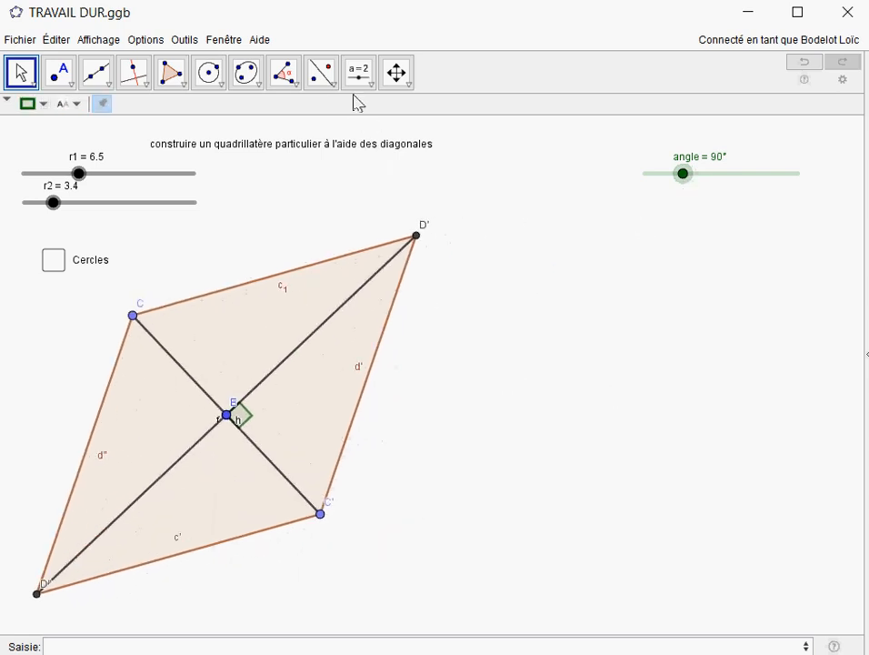
Add the text "Ce quadrilatère est un losange car ses diagonales se coupent en leurs milieux et sont perpendiculaires" and move it fully into view.
{"action": "left_click", "coordinate": [357, 80]}
{"action": "left_click", "coordinate": [359, 142]}
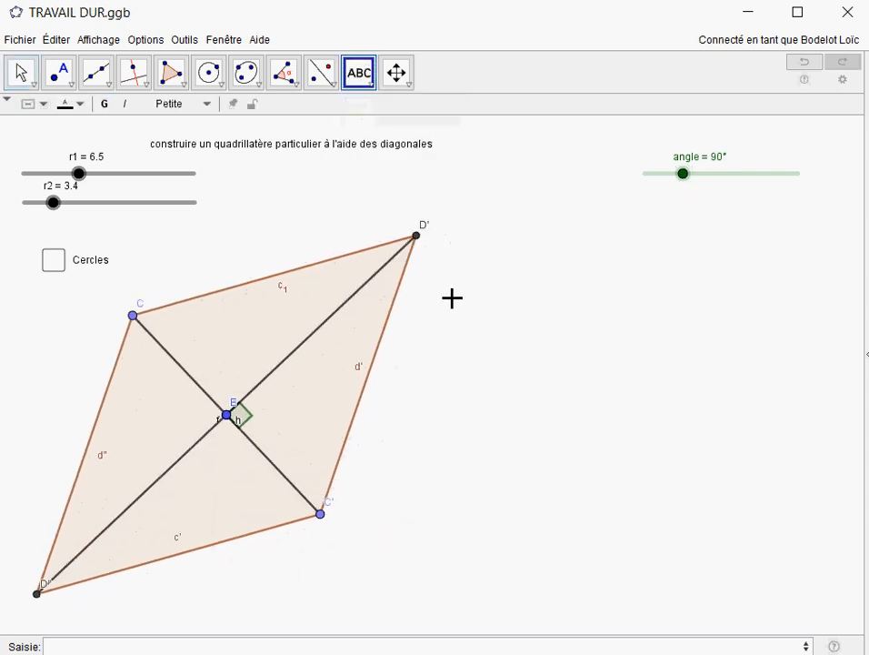
{"action": "left_click", "coordinate": [452, 297]}
{"action": "type", "text": "C"}
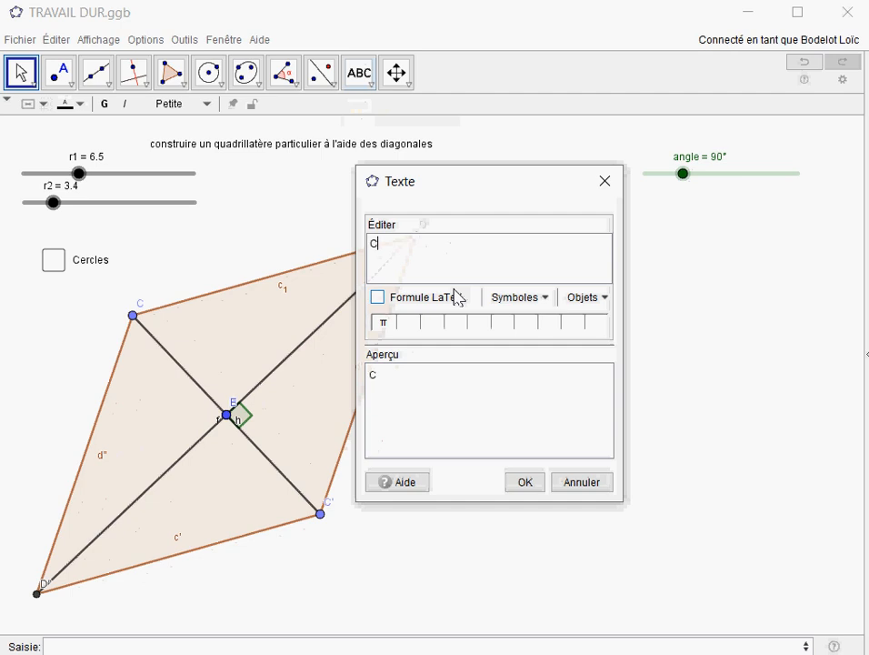
{"action": "type", "text": "e quadri"}
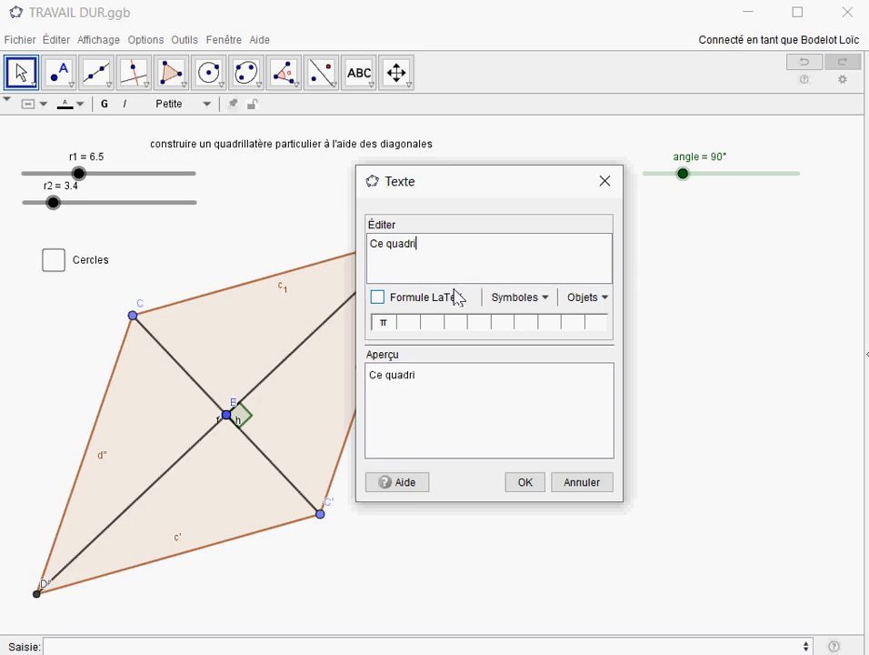
{"action": "type", "text": "latèr"}
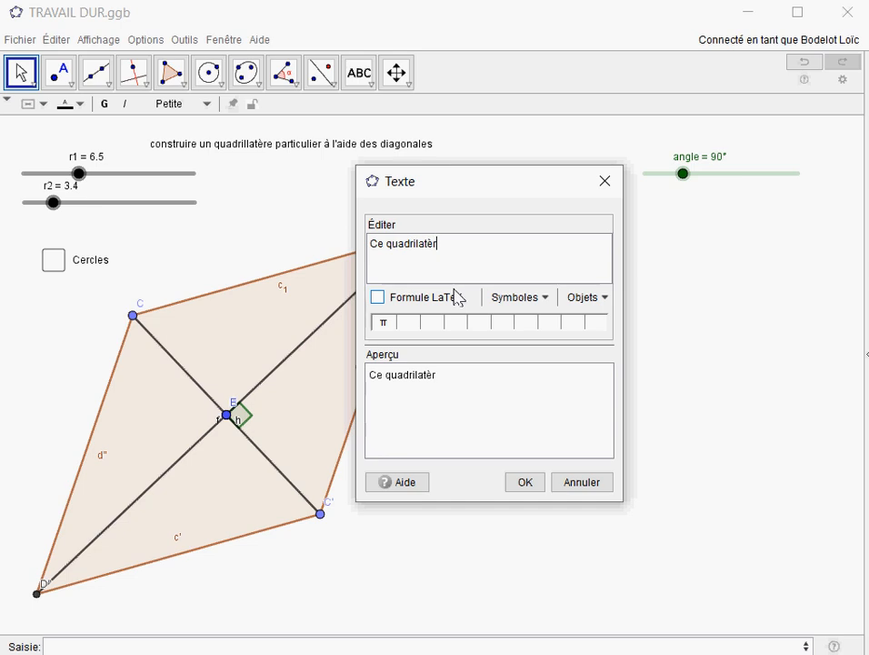
{"action": "type", "text": "e est u"}
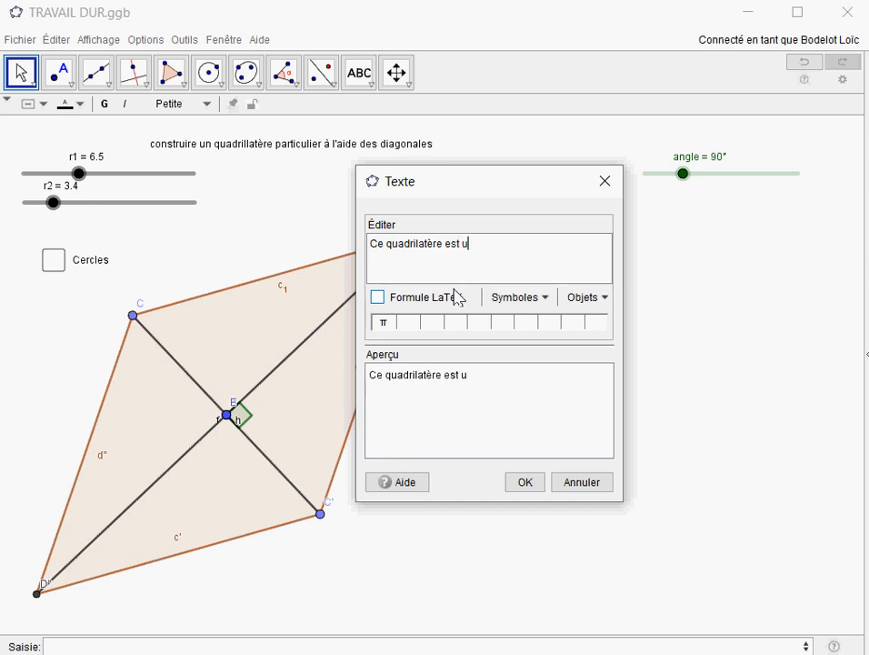
{"action": "type", "text": "n losa"}
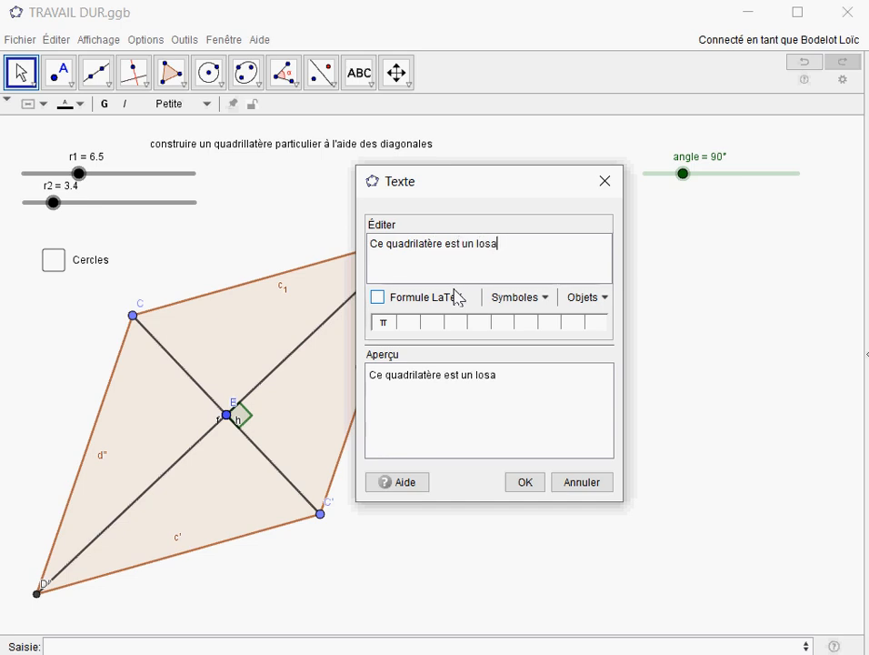
{"action": "type", "text": "nge c"}
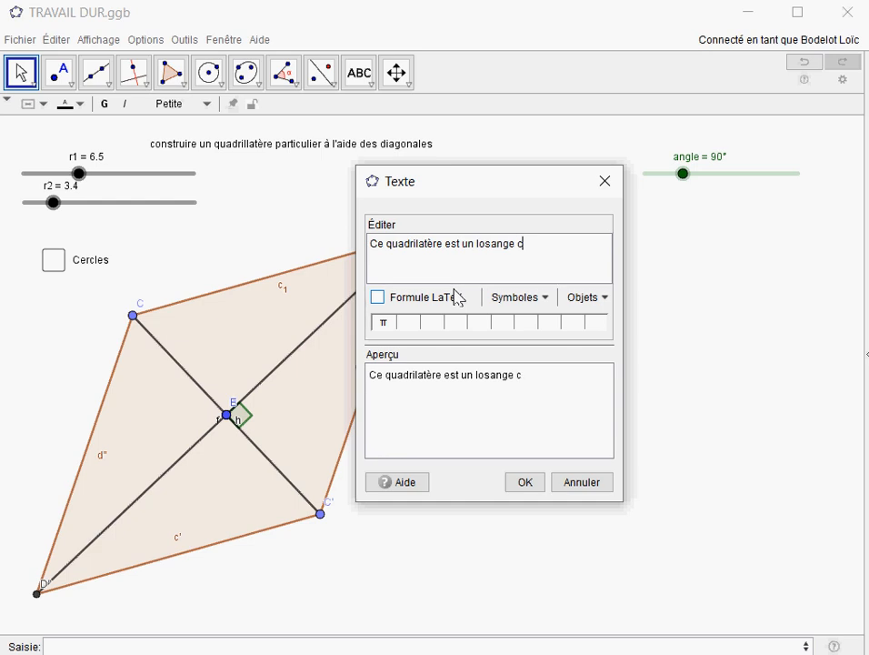
{"action": "type", "text": "ar ses "}
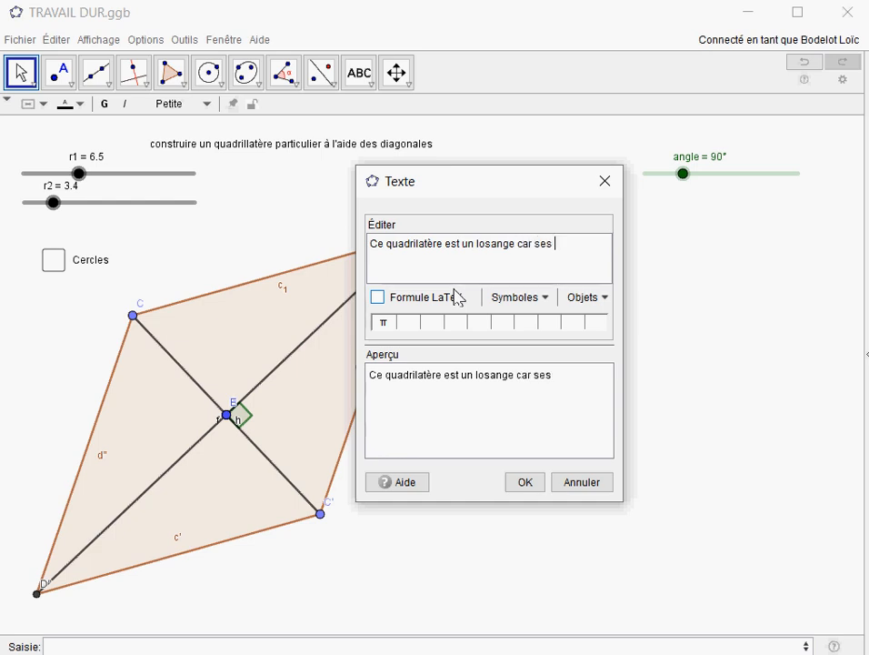
{"action": "type", "text": "diago"}
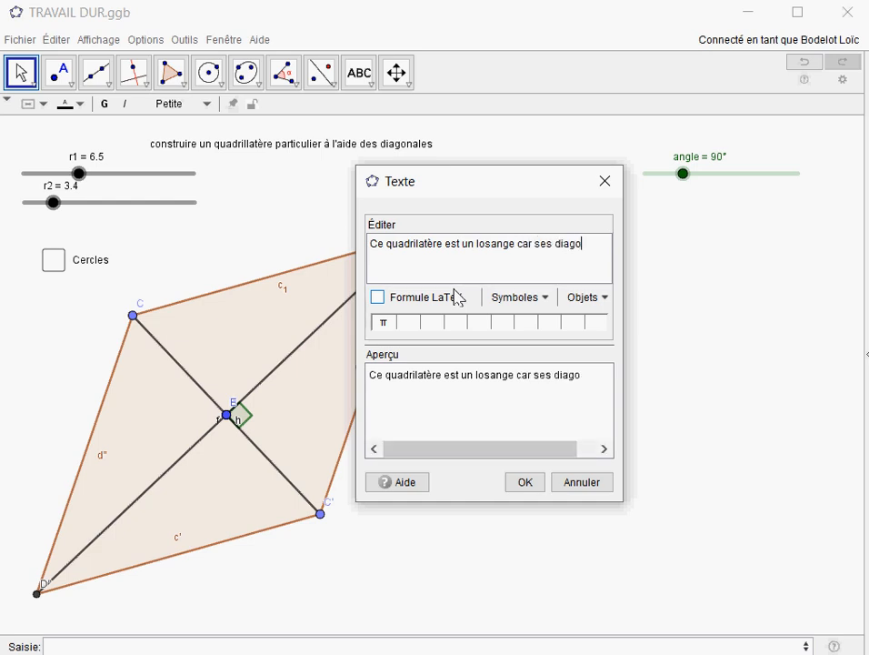
{"action": "type", "text": "nales "}
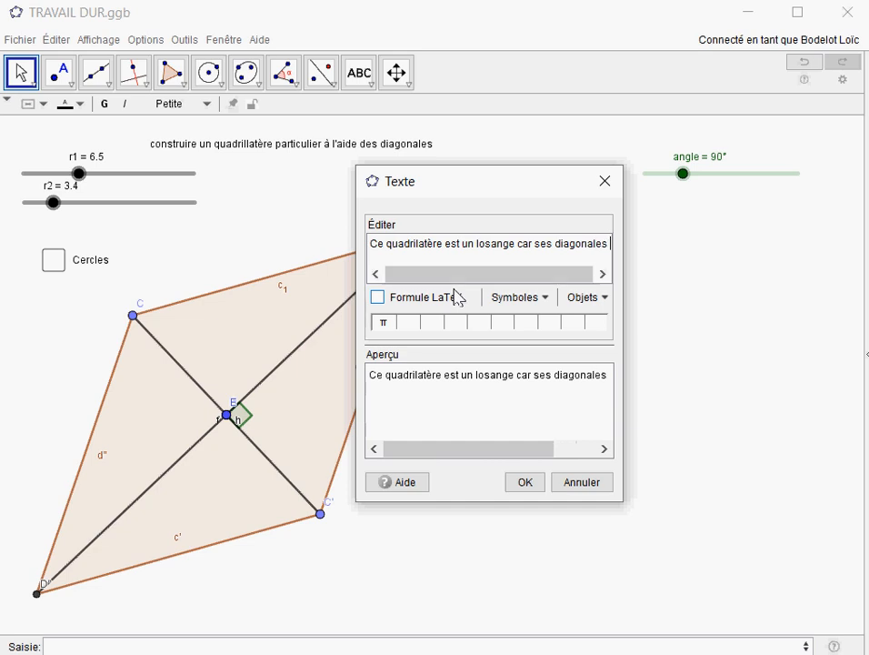
{"action": "type", "text": "se coup"}
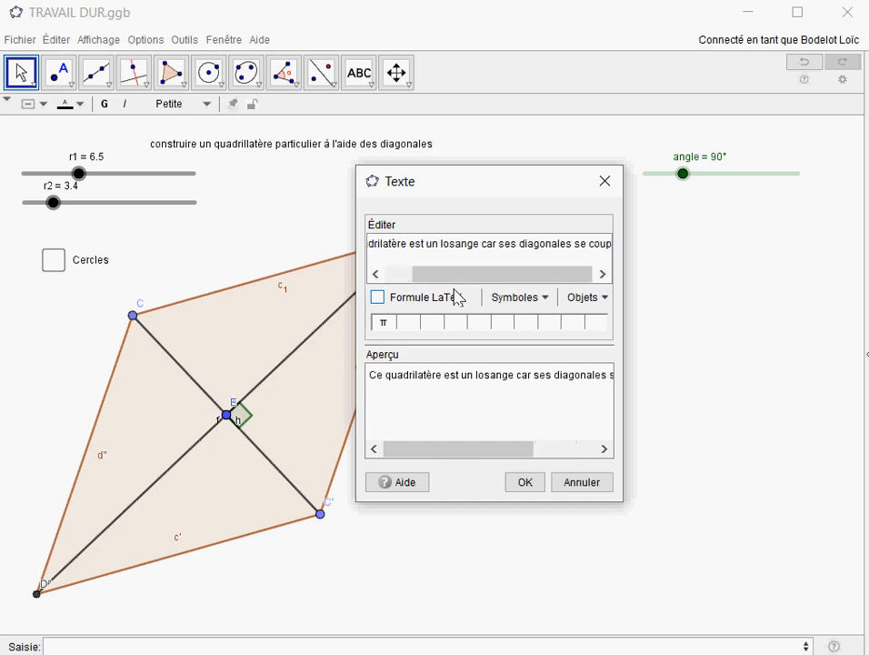
{"action": "type", "text": "ent en"}
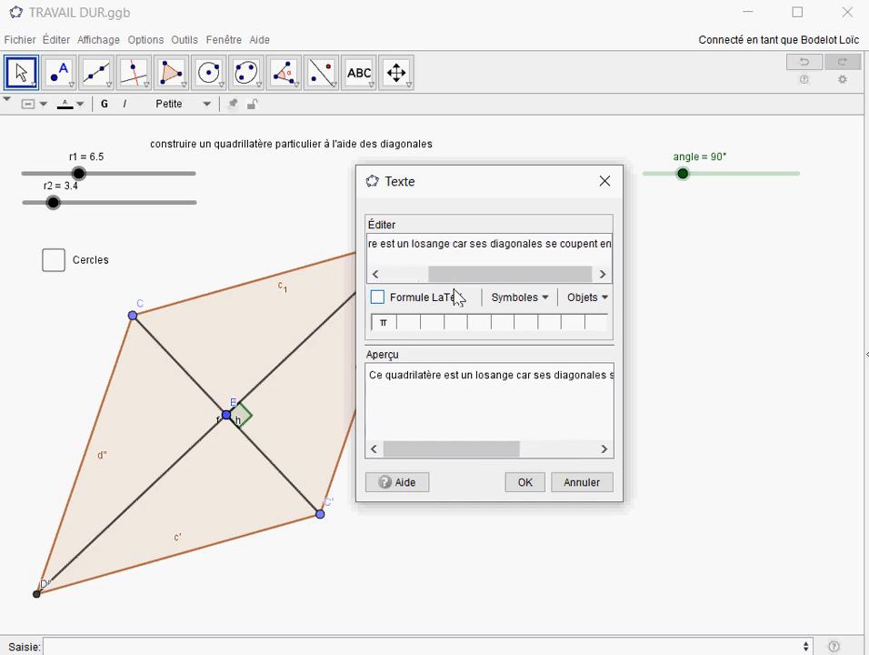
{"action": "type", "text": " leurs"}
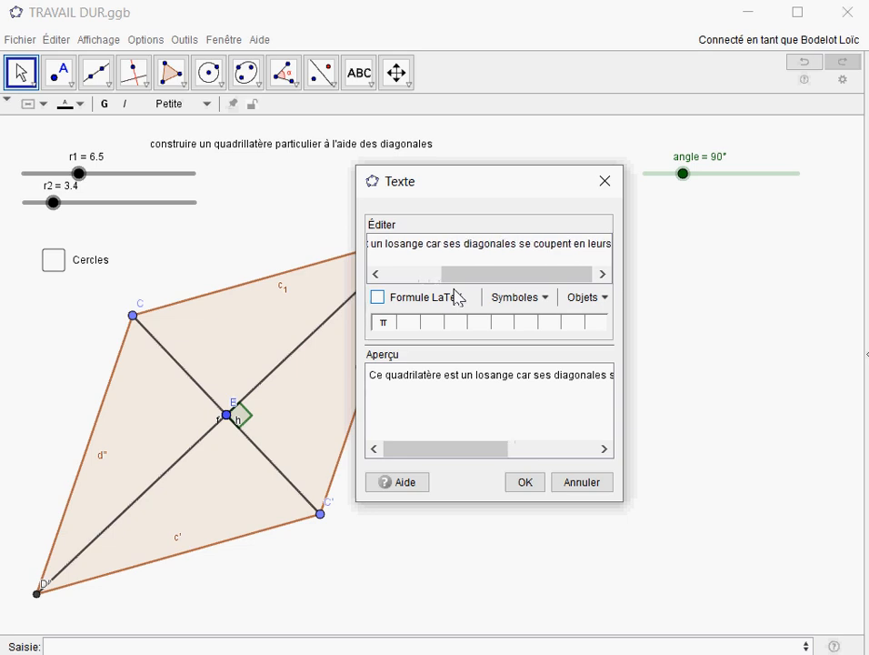
{"action": "type", "text": " mili"}
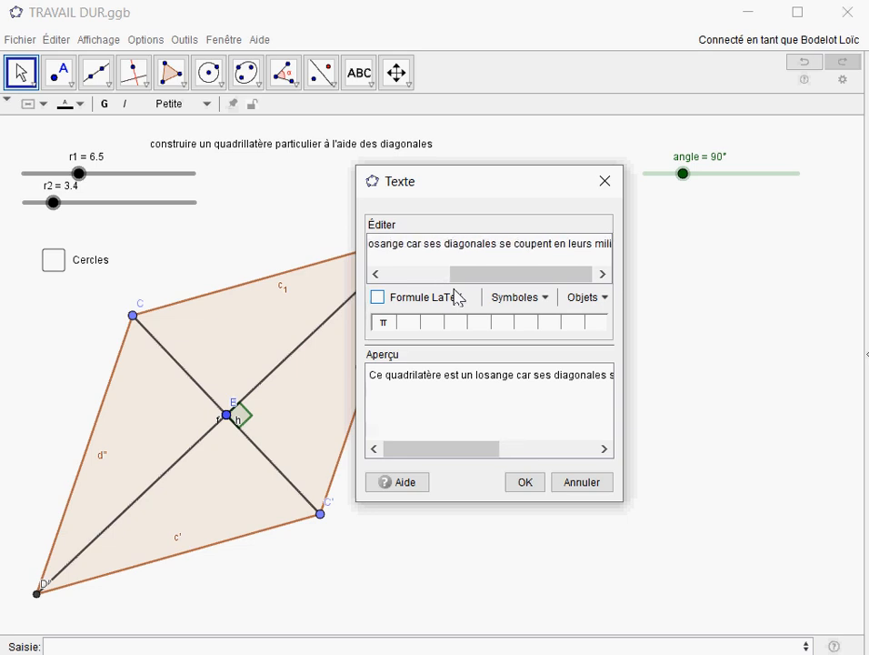
{"action": "type", "text": "eux et s"}
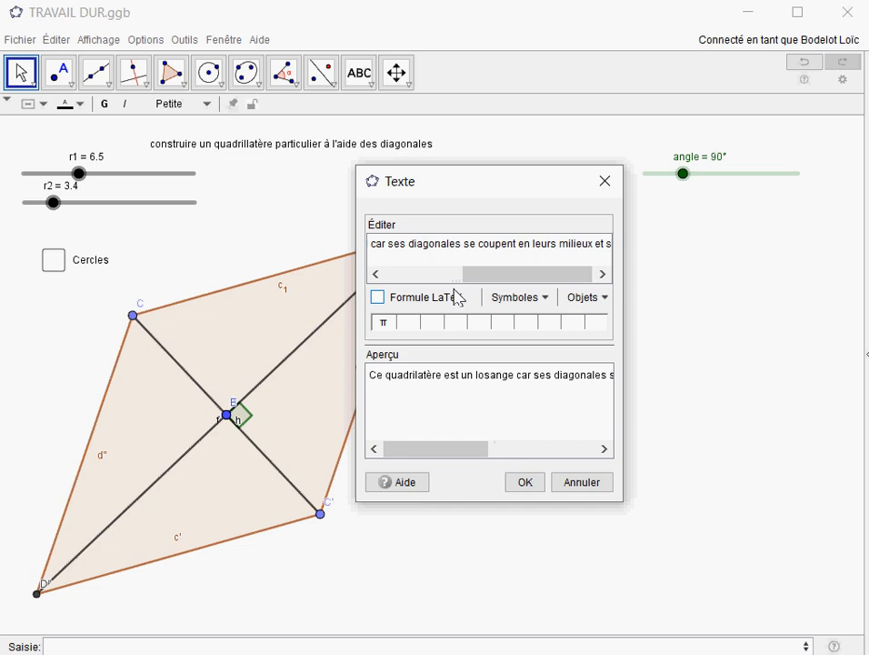
{"action": "type", "text": "ont pe"}
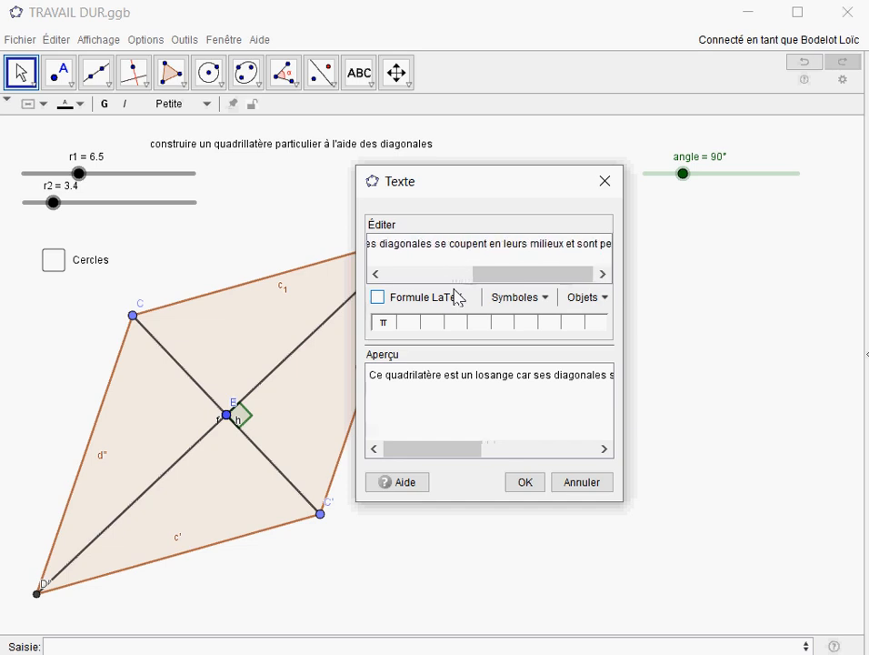
{"action": "type", "text": "rpen"}
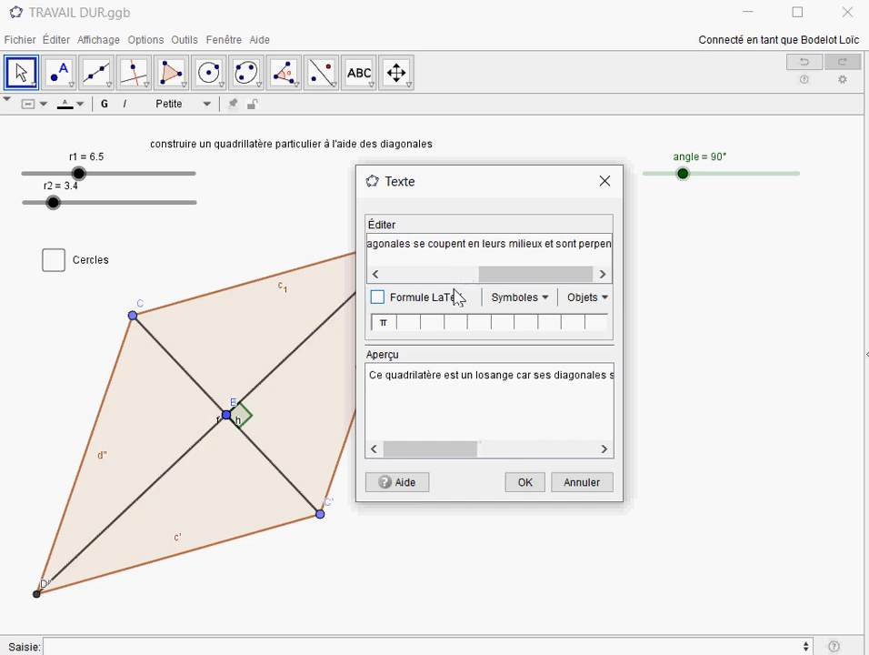
{"action": "type", "text": "di"}
{"action": "type", "text": "cu"}
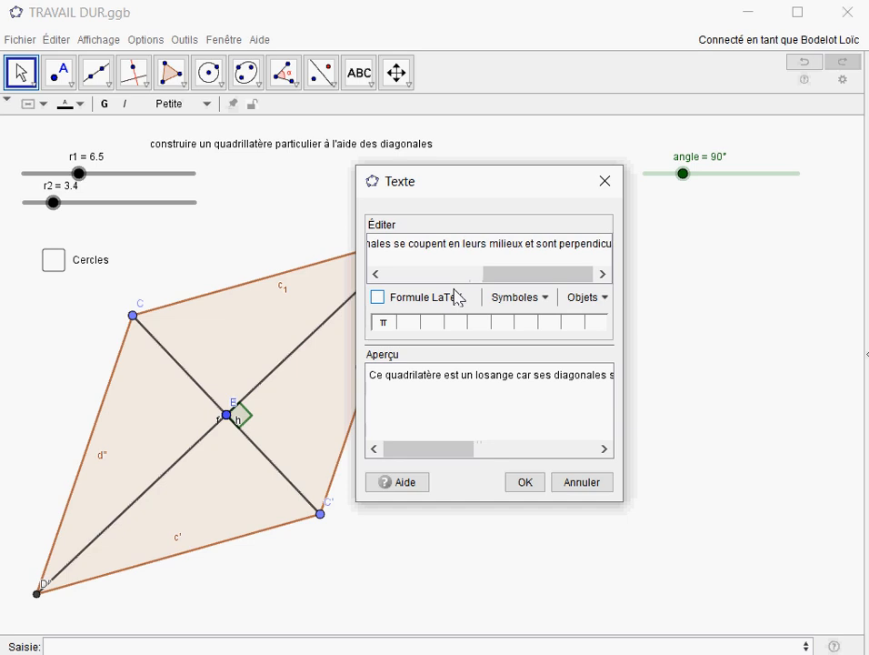
{"action": "type", "text": "laires"}
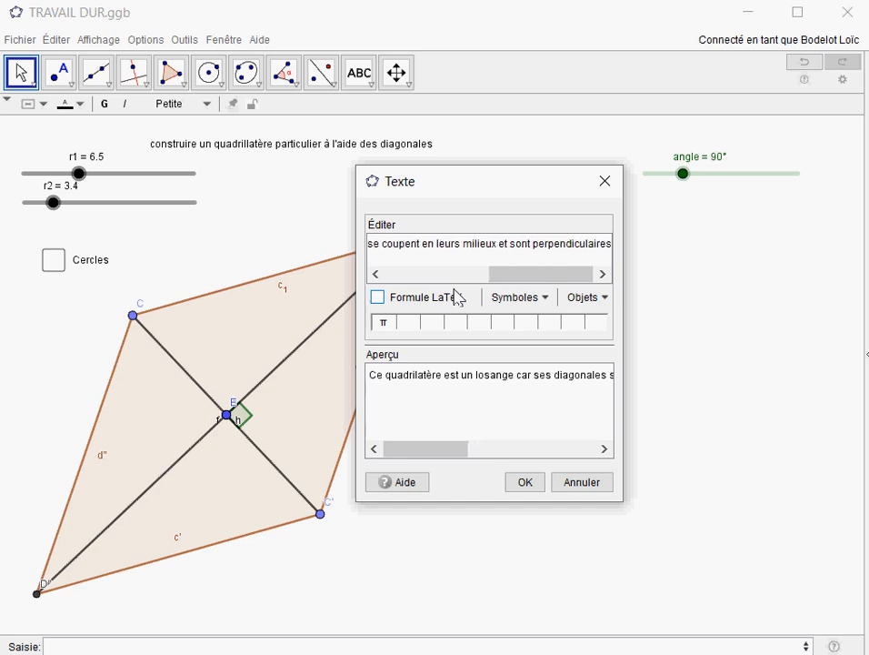
{"action": "key", "text": "Return"}
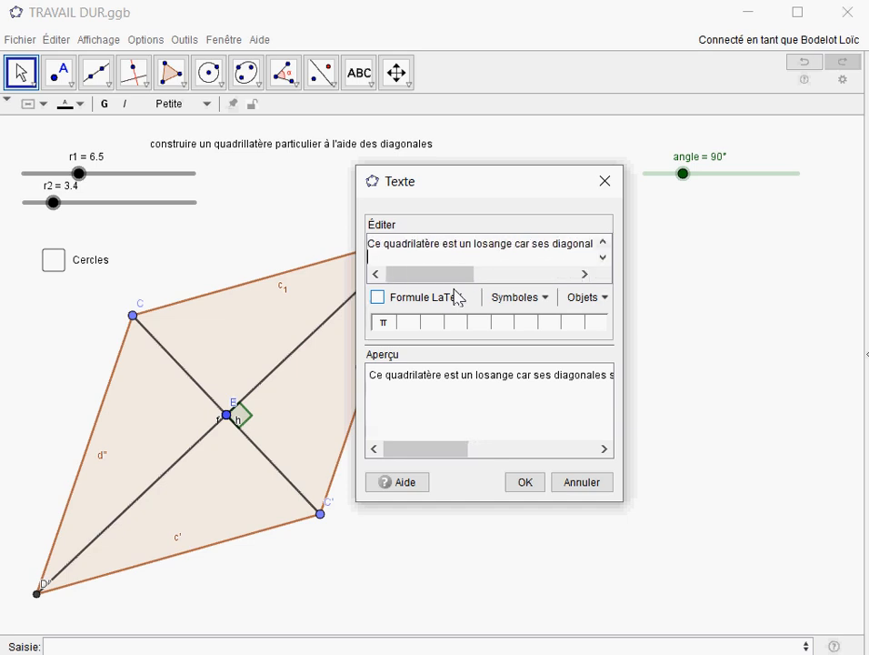
{"action": "left_click", "coordinate": [523, 484]}
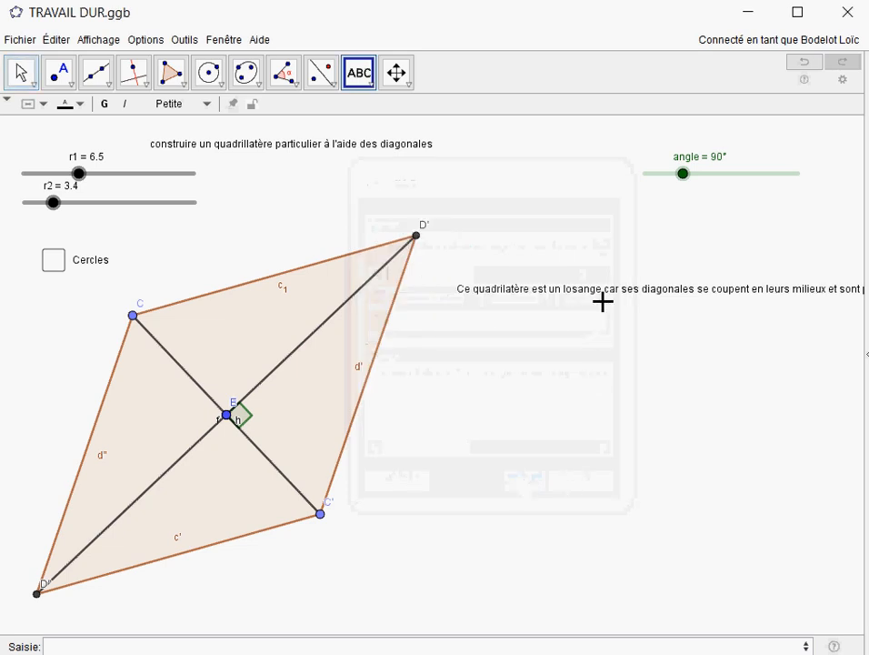
{"action": "left_click_drag", "start_coordinate": [566, 290], "coordinate": [471, 290]}
{"action": "left_click", "coordinate": [499, 293]}
{"action": "left_click", "coordinate": [499, 296]}
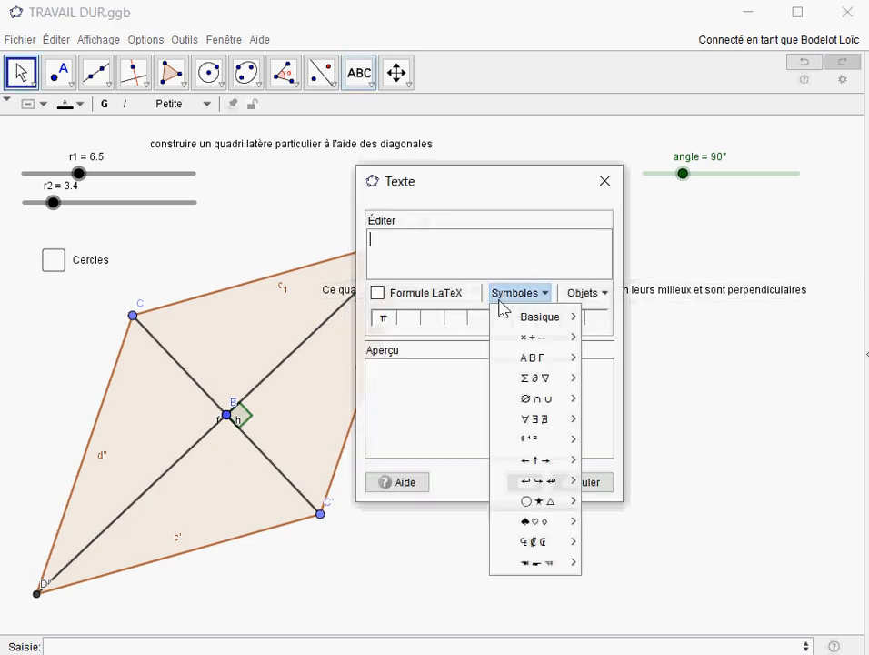
{"action": "left_click", "coordinate": [593, 481]}
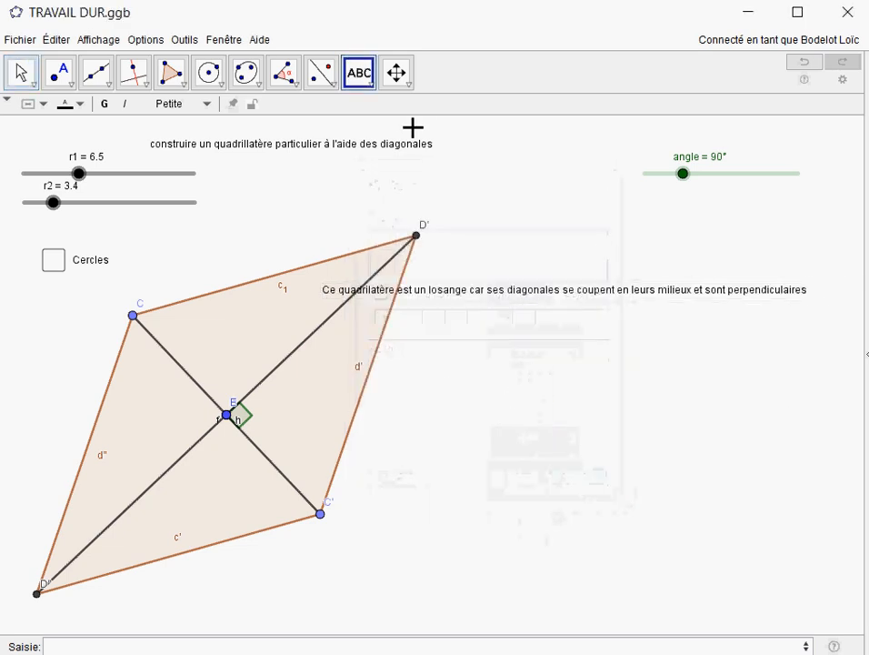
Insert a line break before "et sont perpendiculaires" in the rhombus text and move the text towards the free space beside the rhombus.
{"action": "left_click", "coordinate": [36, 80]}
{"action": "left_click", "coordinate": [448, 291]}
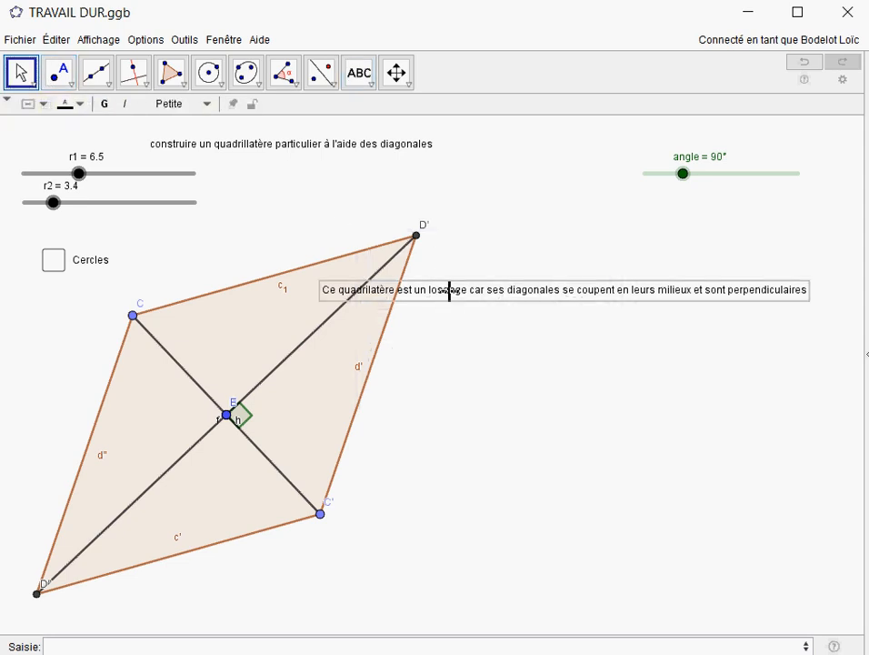
{"action": "double_click", "coordinate": [448, 291]}
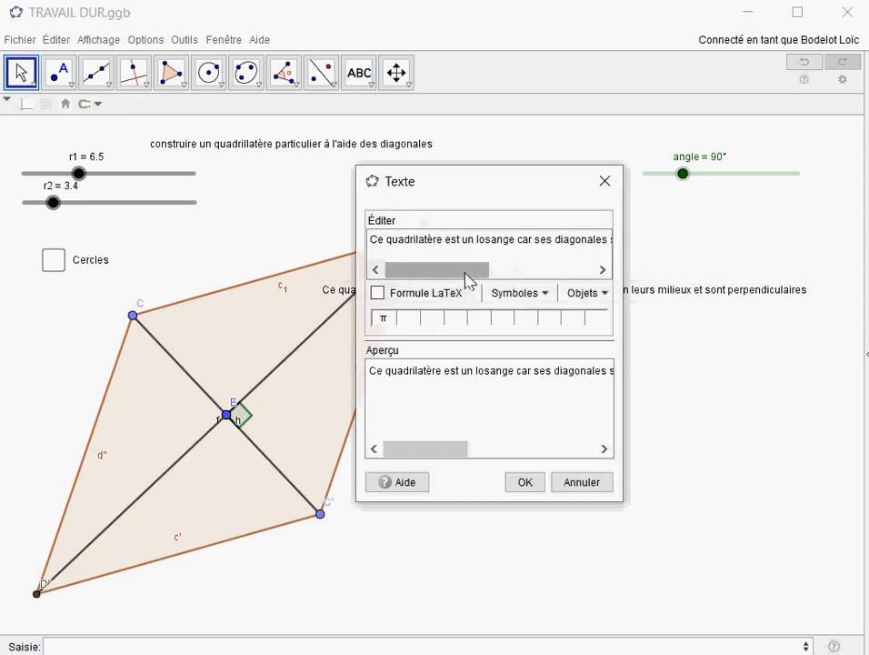
{"action": "left_click_drag", "start_coordinate": [468, 281], "coordinate": [544, 281]}
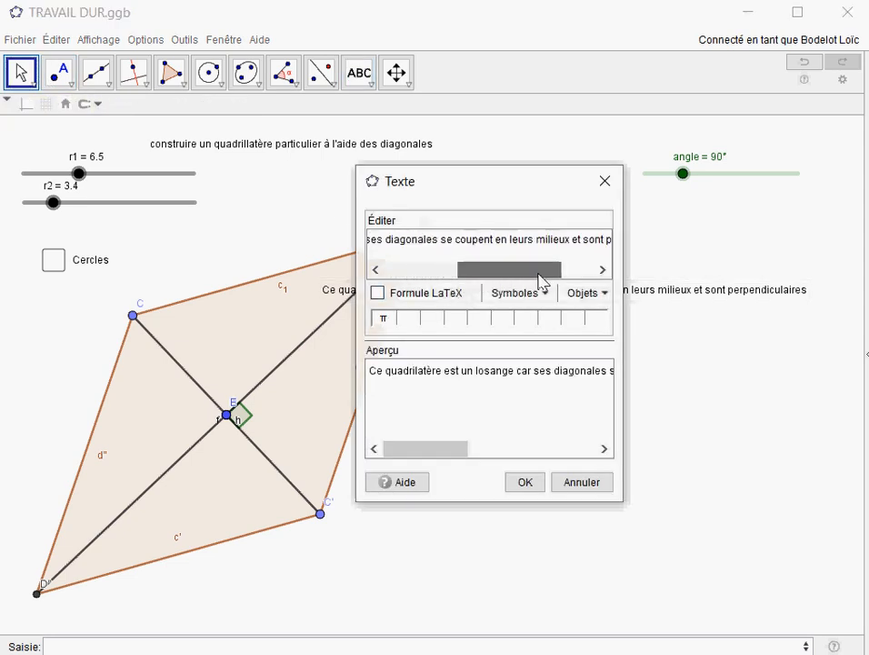
{"action": "left_click", "coordinate": [573, 240]}
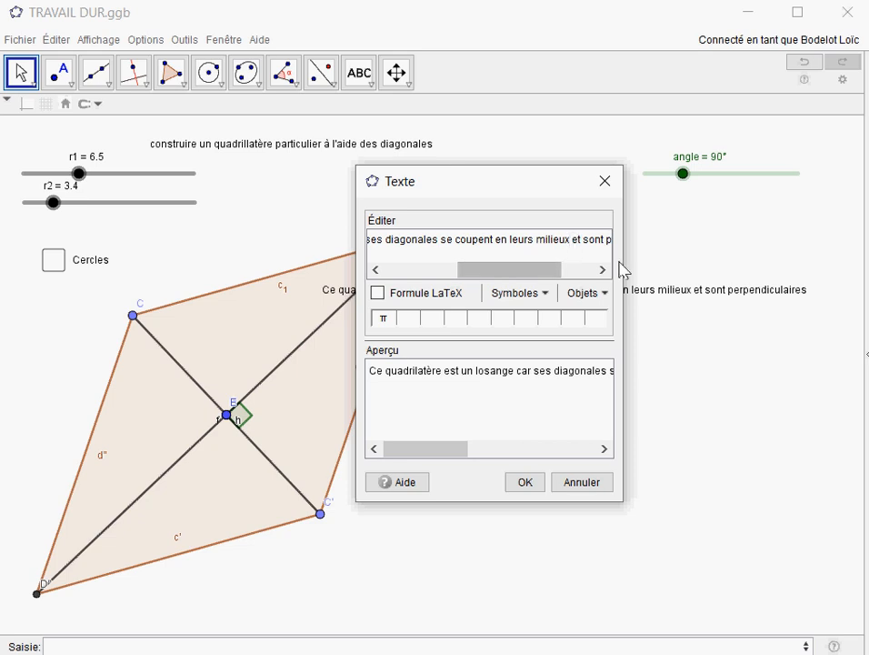
{"action": "key", "text": "Return"}
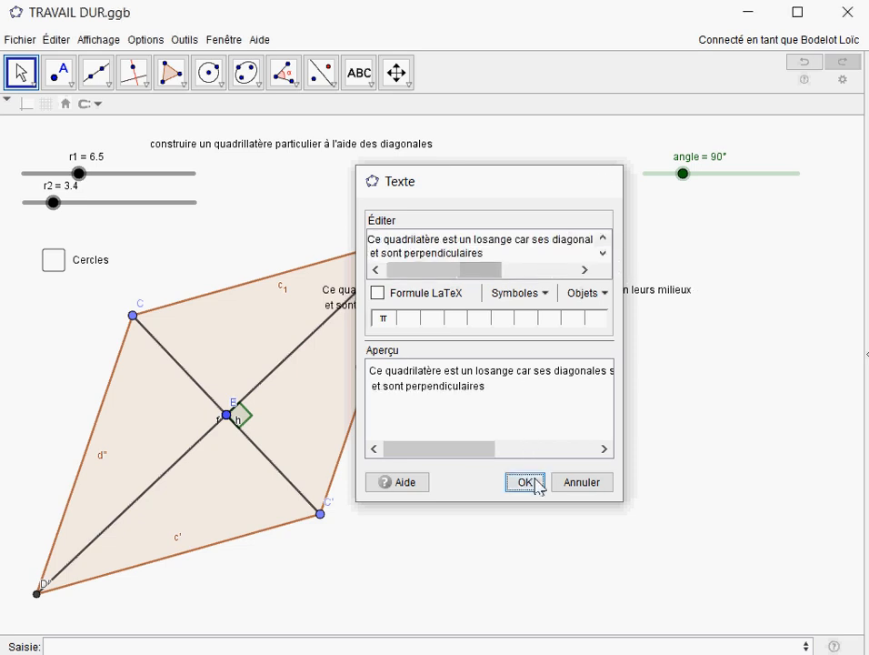
{"action": "left_click", "coordinate": [532, 484]}
{"action": "left_click_drag", "start_coordinate": [451, 306], "coordinate": [515, 301]}
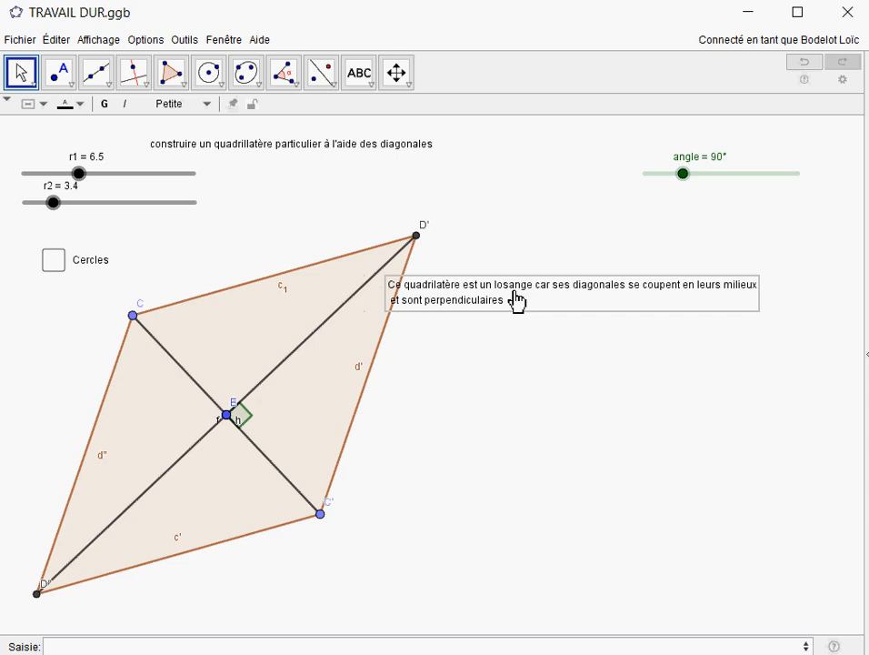
Break the rhombus text before "se coupent", rejoin "et sont perpendiculaires" to that second line, and place the text clear of the rhombus.
{"action": "double_click", "coordinate": [575, 301]}
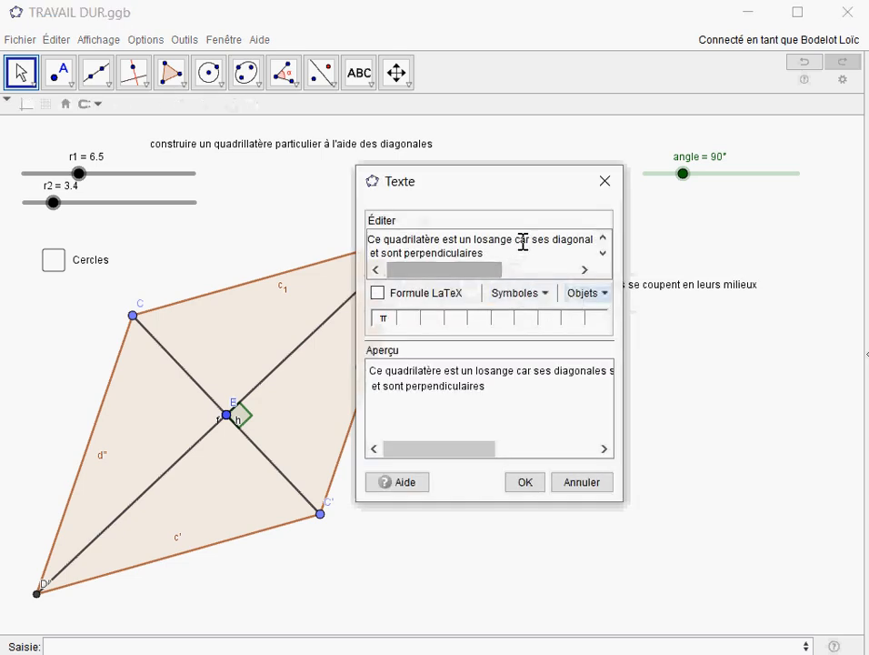
{"action": "left_click_drag", "start_coordinate": [488, 278], "coordinate": [521, 273]}
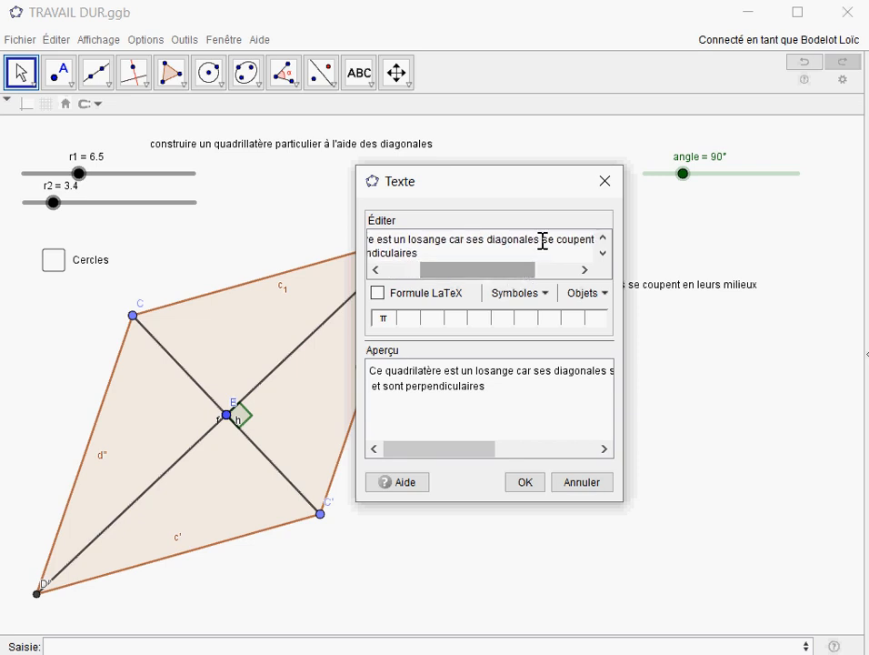
{"action": "left_click", "coordinate": [541, 240]}
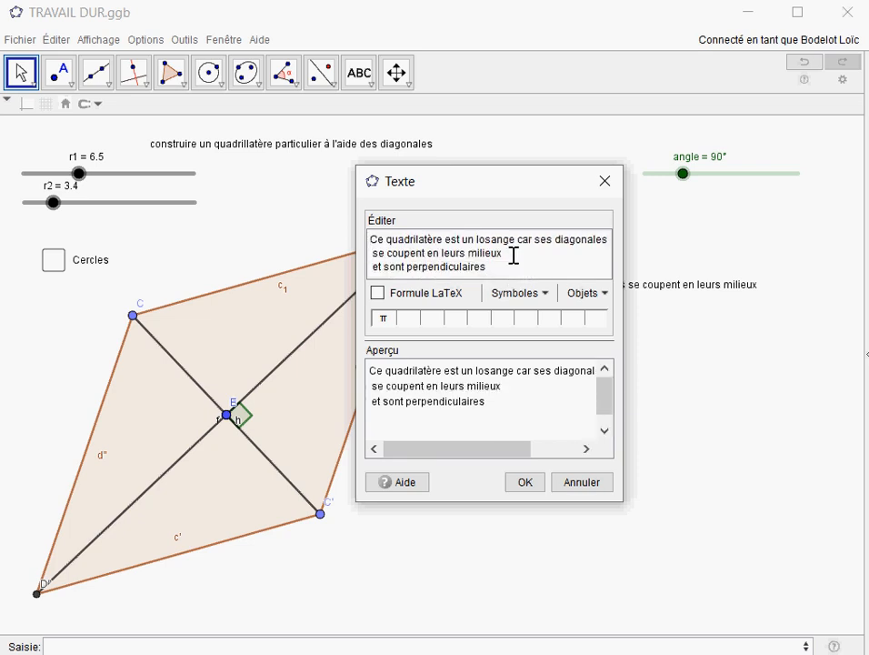
{"action": "key", "text": "Down"}
{"action": "key", "text": "BackSpace"}
{"action": "key", "text": "BackSpace"}
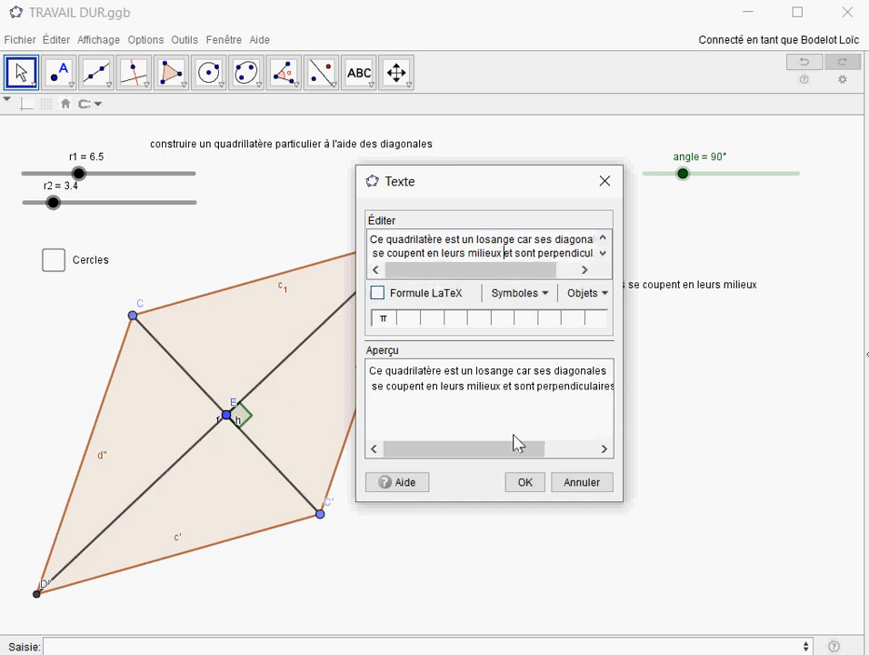
{"action": "left_click", "coordinate": [525, 482]}
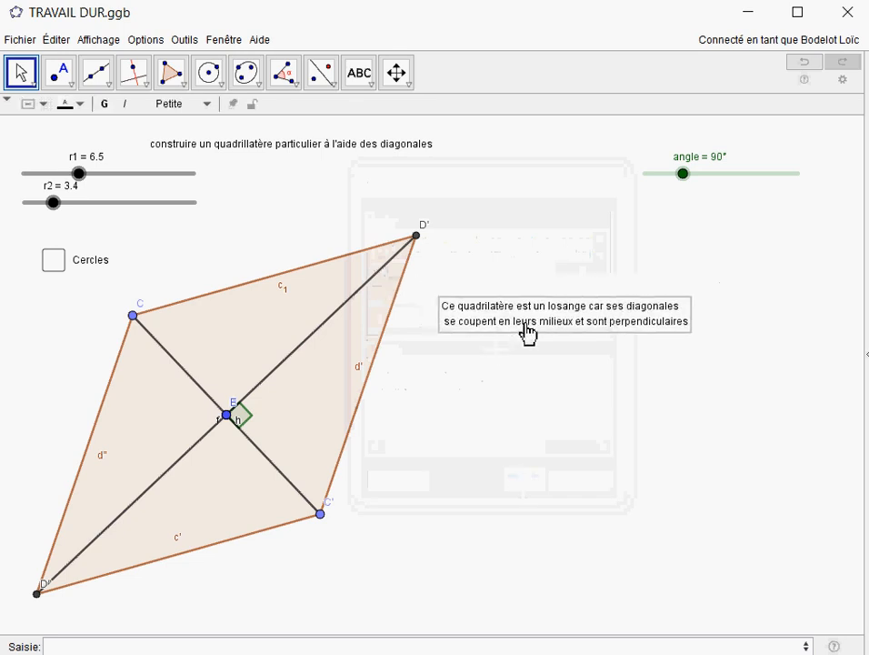
Set the rhombus explanation's text size to Moyenne and nudge the text beside the rhombus.
{"action": "left_click", "coordinate": [192, 107]}
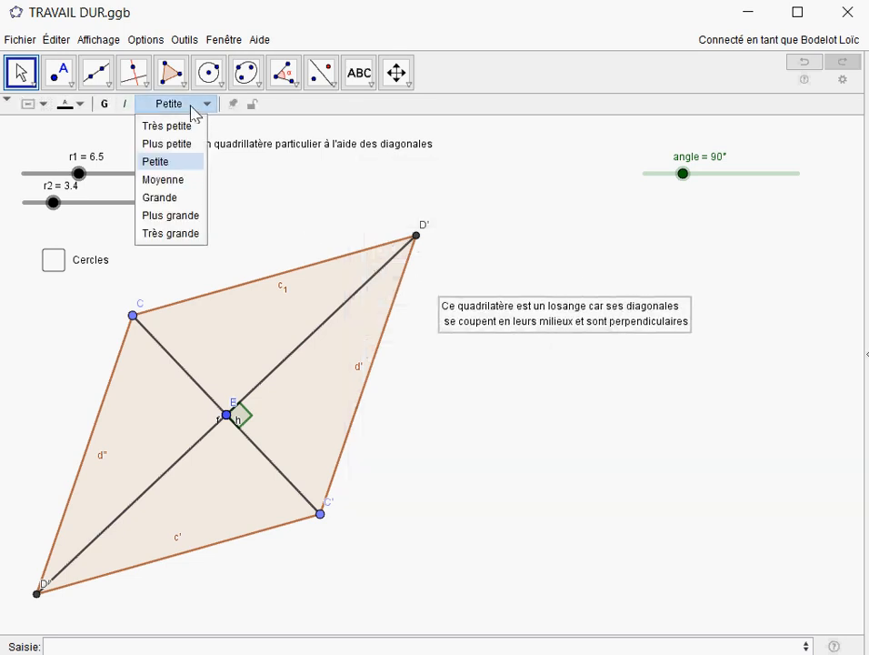
{"action": "left_click", "coordinate": [169, 181]}
{"action": "mouse_move", "coordinate": [512, 330]}
{"action": "left_mouse_down"}
{"action": "mouse_move", "coordinate": [514, 342]}
{"action": "mouse_move", "coordinate": [510, 321]}
{"action": "left_mouse_up"}
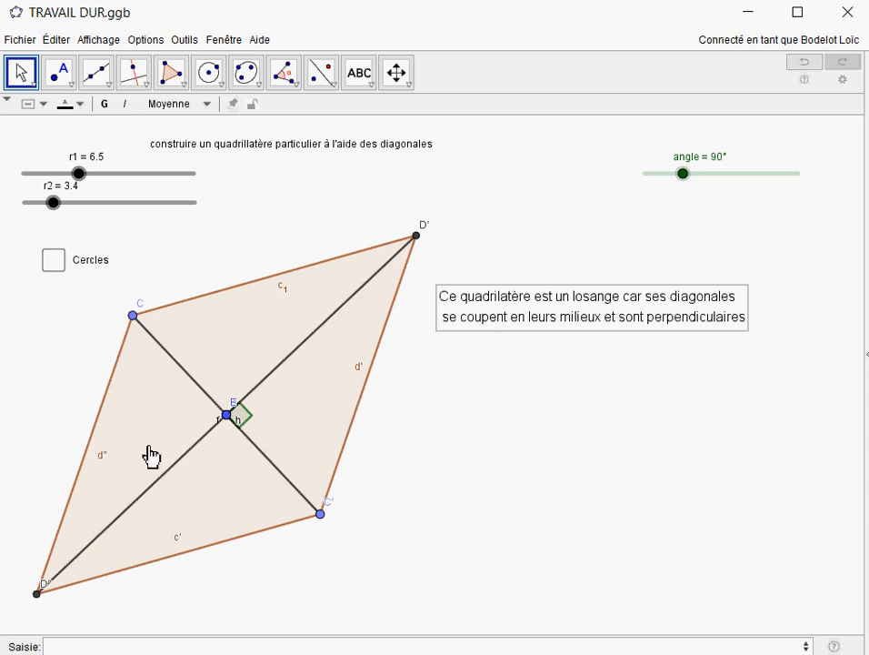
Make the rhombus text display only under the condition angle ≟ 90°, and test it by varying the angle slider and returning it to 90°.
{"action": "right_click", "coordinate": [527, 319]}
{"action": "left_click", "coordinate": [578, 474]}
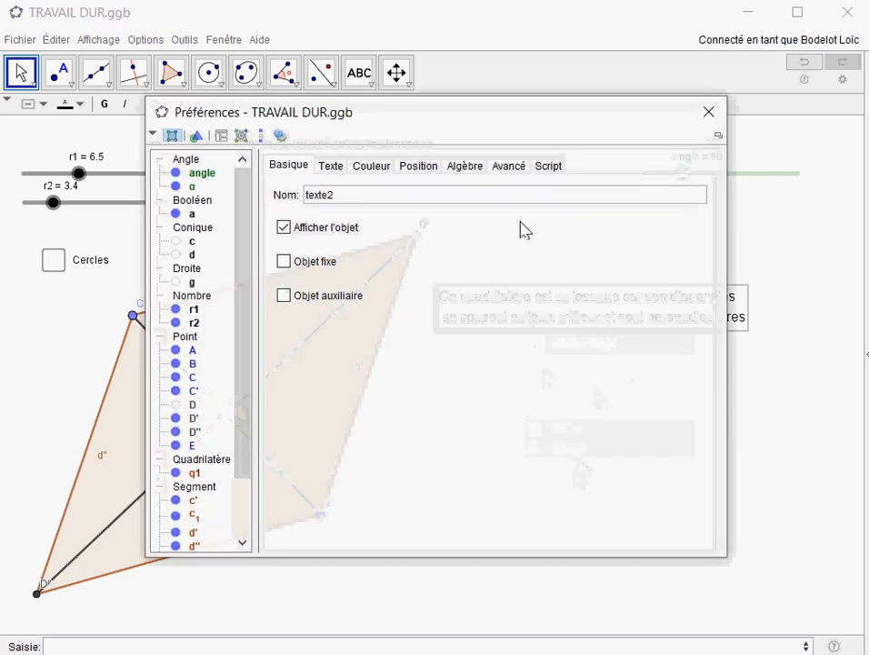
{"action": "left_click", "coordinate": [510, 167]}
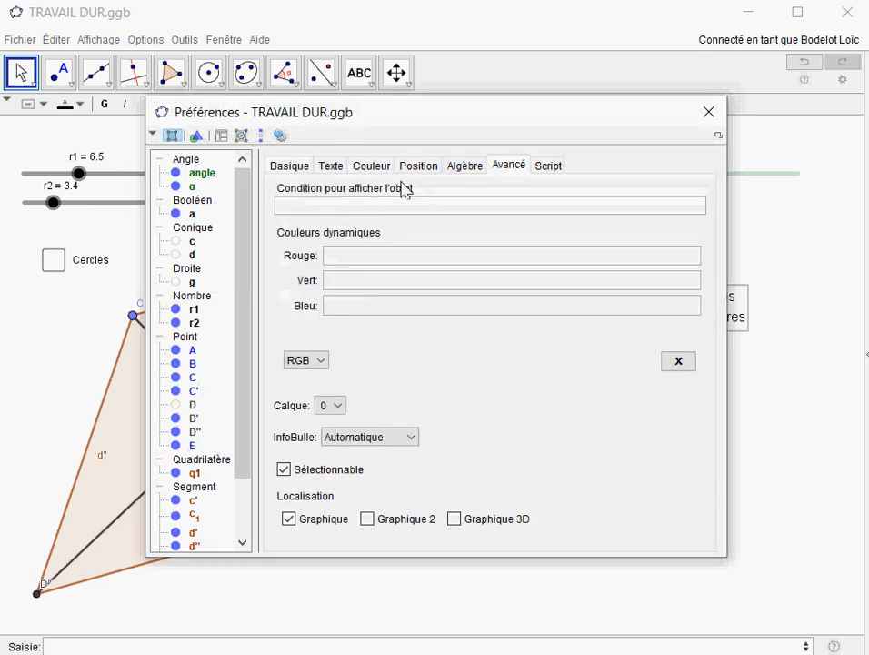
{"action": "left_click_drag", "start_coordinate": [445, 130], "coordinate": [602, 188]}
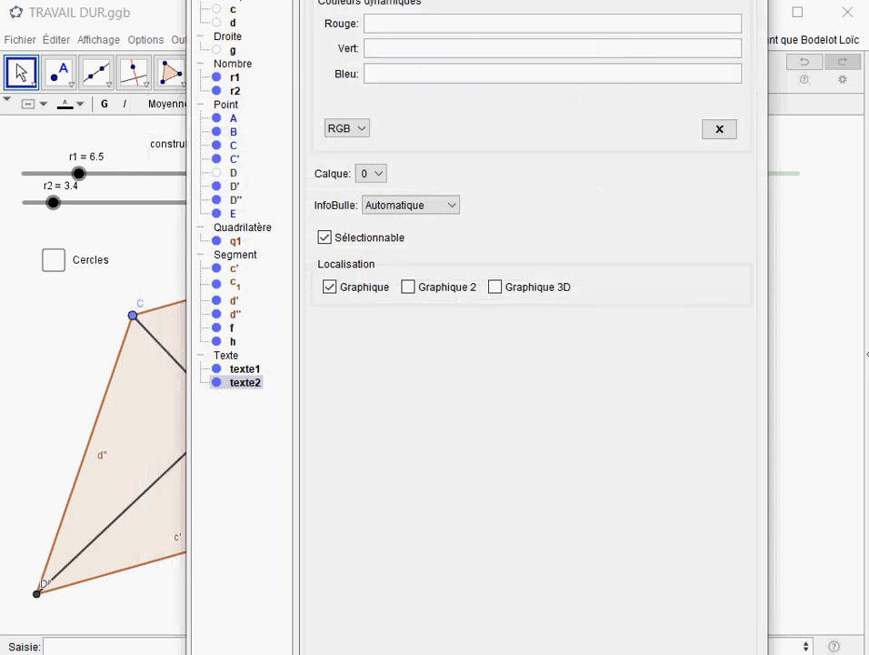
{"action": "left_click_drag", "start_coordinate": [673, 0], "coordinate": [593, 117]}
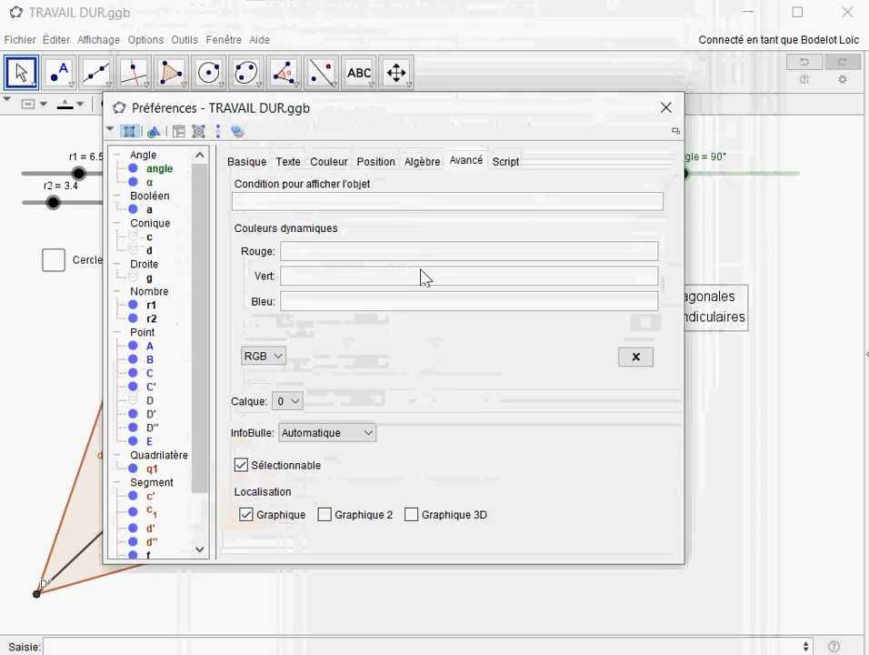
{"action": "left_click", "coordinate": [277, 203]}
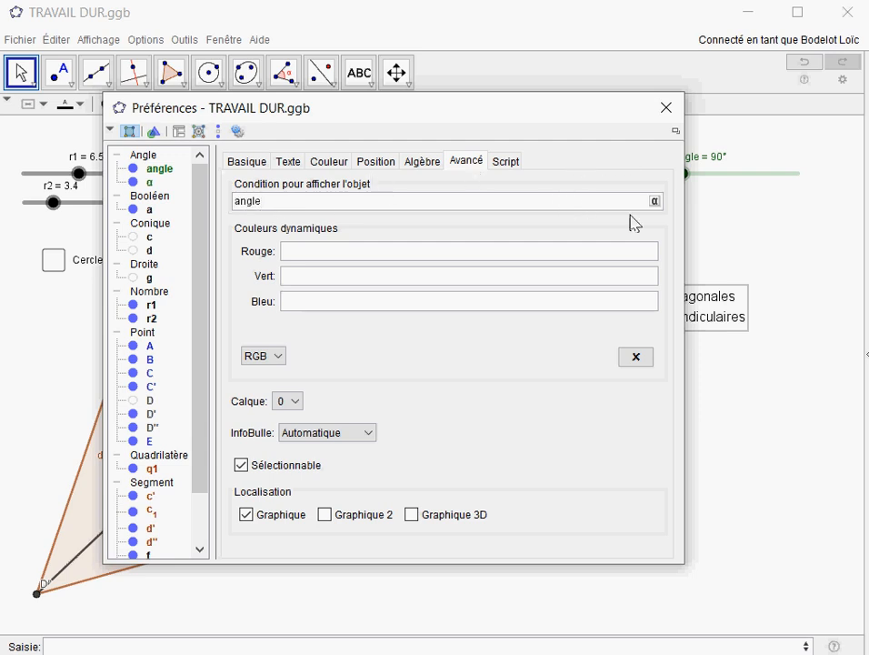
{"action": "left_click", "coordinate": [655, 202]}
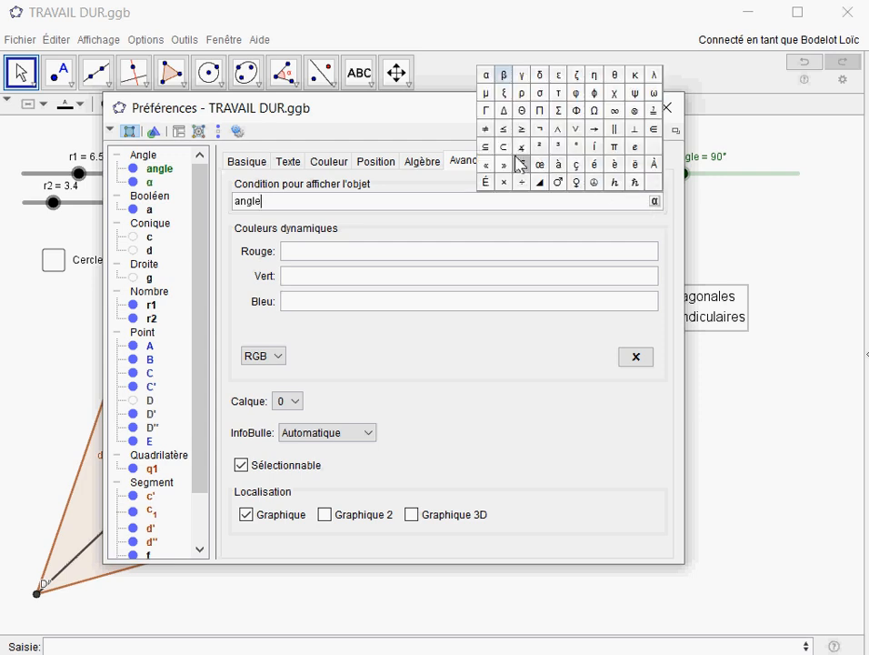
{"action": "left_click", "coordinate": [654, 111]}
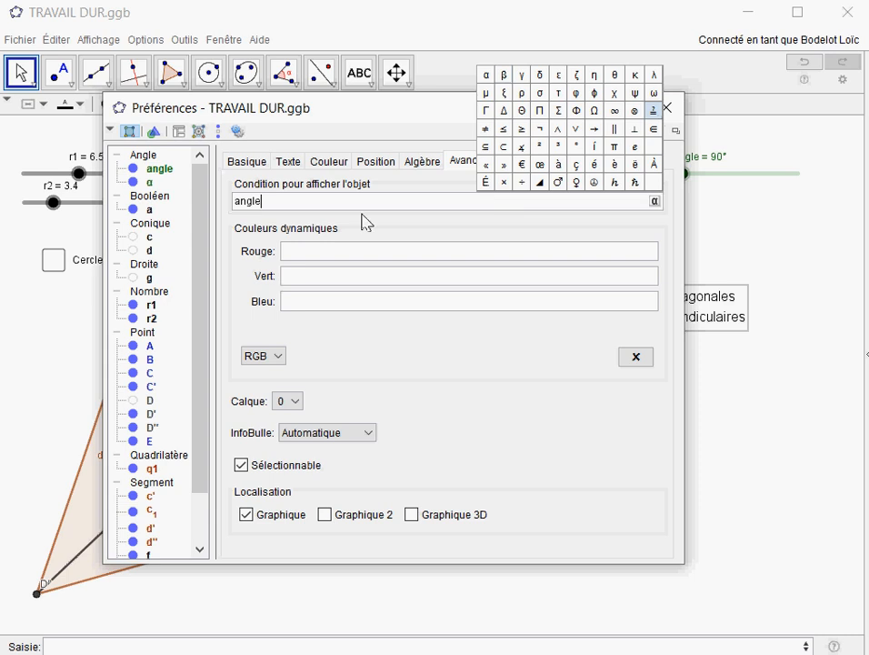
{"action": "left_click", "coordinate": [282, 202]}
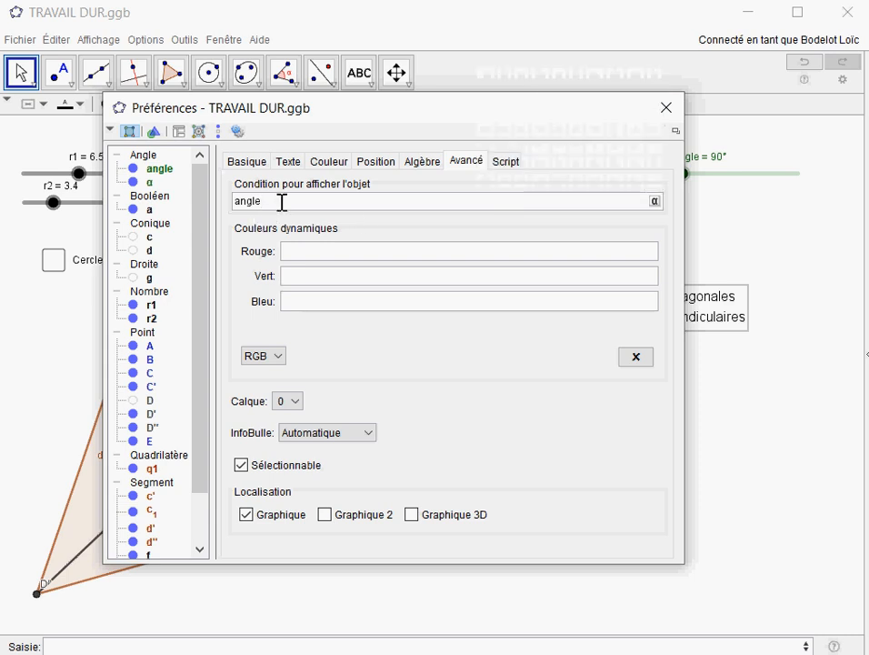
{"action": "left_click", "coordinate": [657, 204]}
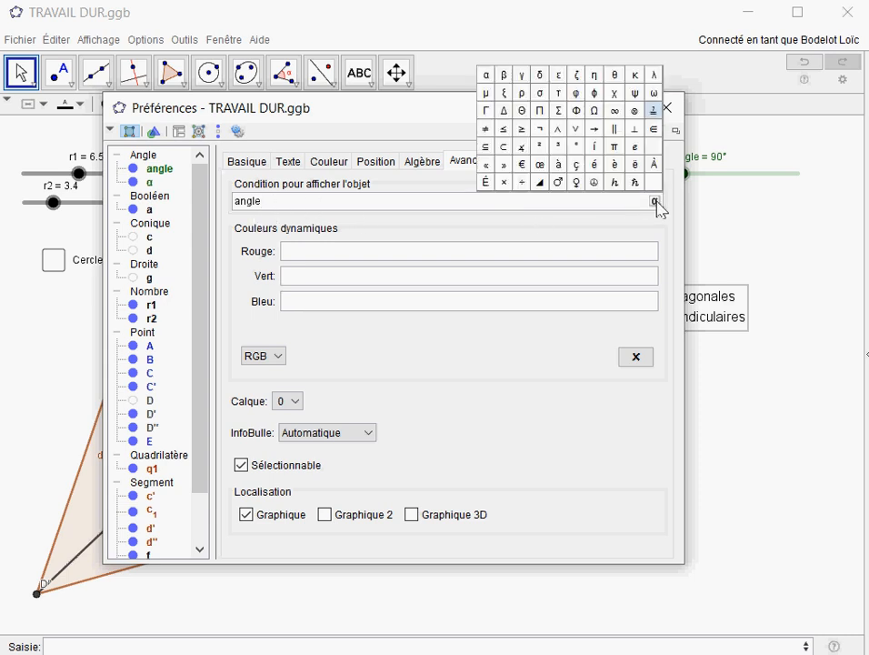
{"action": "left_click", "coordinate": [655, 110]}
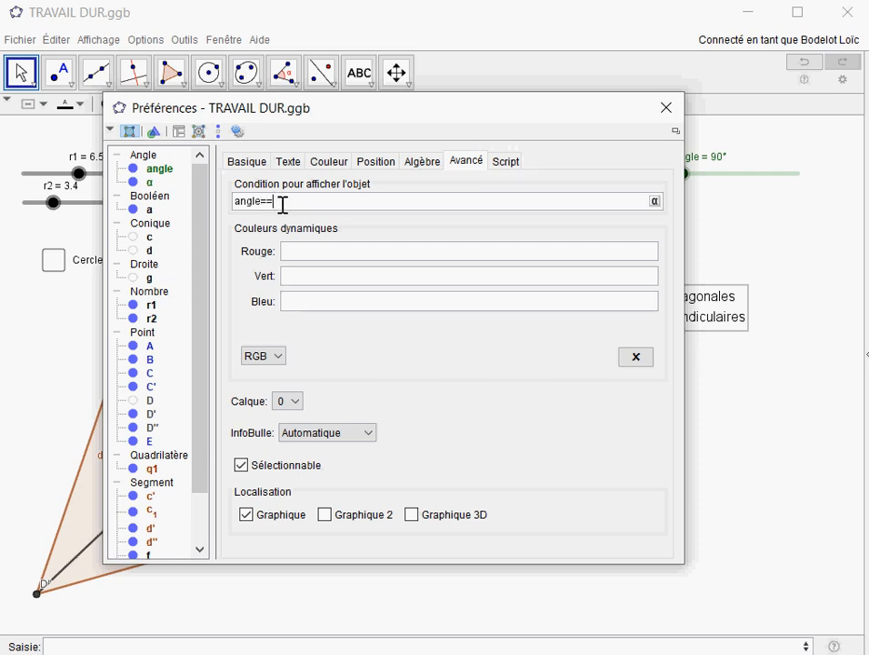
{"action": "type", "text": "90°"}
{"action": "left_click", "coordinate": [667, 113]}
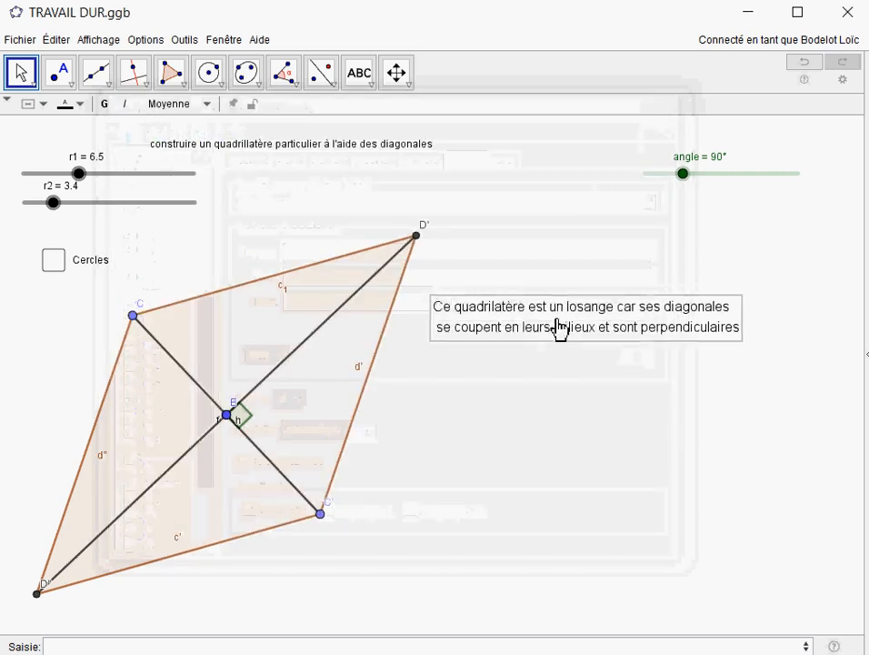
{"action": "left_click_drag", "start_coordinate": [683, 175], "coordinate": [683, 174]}
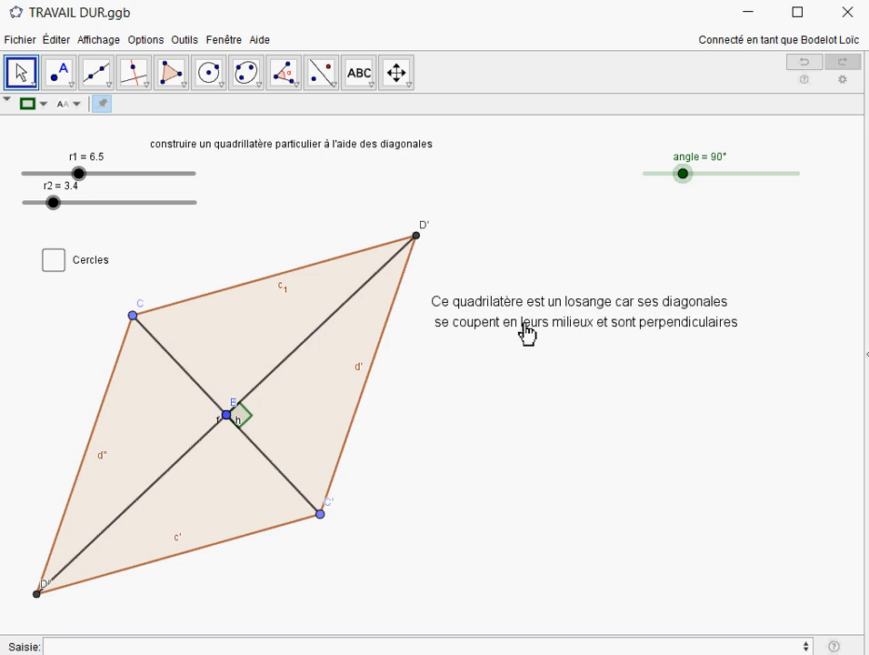
Increase the r2 slider step by step to 6.
{"action": "left_click", "coordinate": [54, 202]}
{"action": "key", "text": "Right"}
{"action": "key", "text": "Right"}
{"action": "key", "text": "Right"}
{"action": "key", "text": "Right"}
{"action": "key", "text": "Right"}
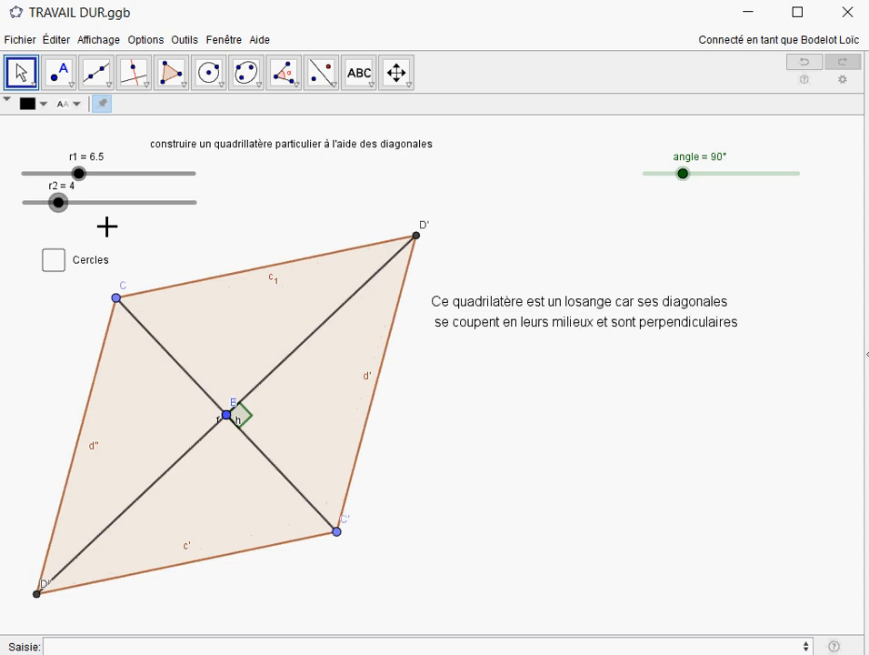
{"action": "key", "text": "Right"}
{"action": "key", "text": "Right"}
{"action": "key", "text": "Right"}
{"action": "key", "text": "Right"}
{"action": "key", "text": "Right"}
{"action": "key", "text": "Right"}
{"action": "key", "text": "Right"}
{"action": "key", "text": "Right"}
{"action": "key", "text": "Right"}
{"action": "key", "text": "Right"}
{"action": "key", "text": "Right"}
{"action": "key", "text": "Right"}
{"action": "key", "text": "Right"}
{"action": "key", "text": "Right"}
{"action": "key", "text": "Right"}
{"action": "key", "text": "Right"}
{"action": "key", "text": "Right"}
{"action": "key", "text": "Right"}
{"action": "key", "text": "Right"}
{"action": "key", "text": "Right"}
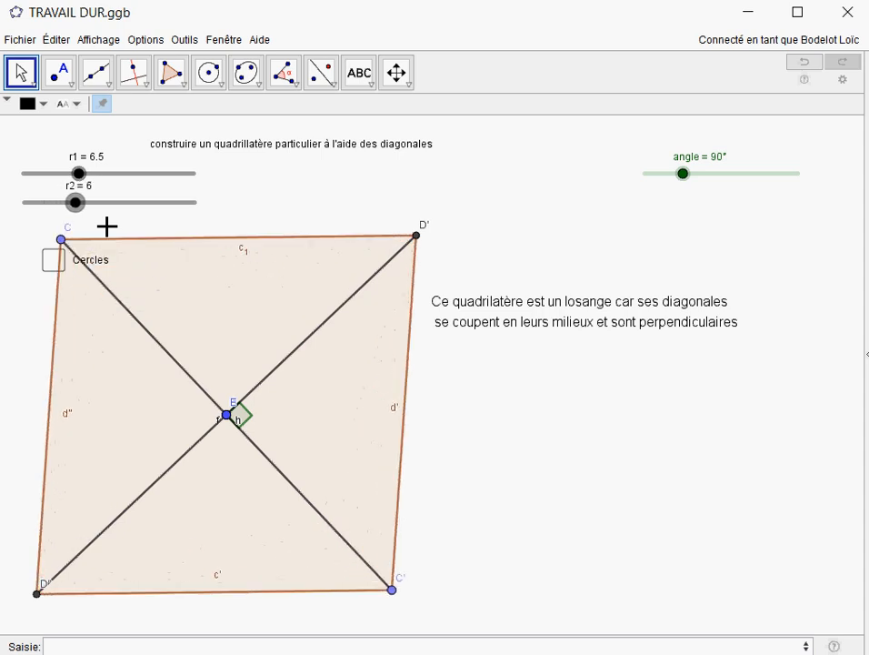
Set the r2 slider's increment to 0.5, and bring r2 to 6.5 so both diagonals are equal.
{"action": "right_click", "coordinate": [78, 206]}
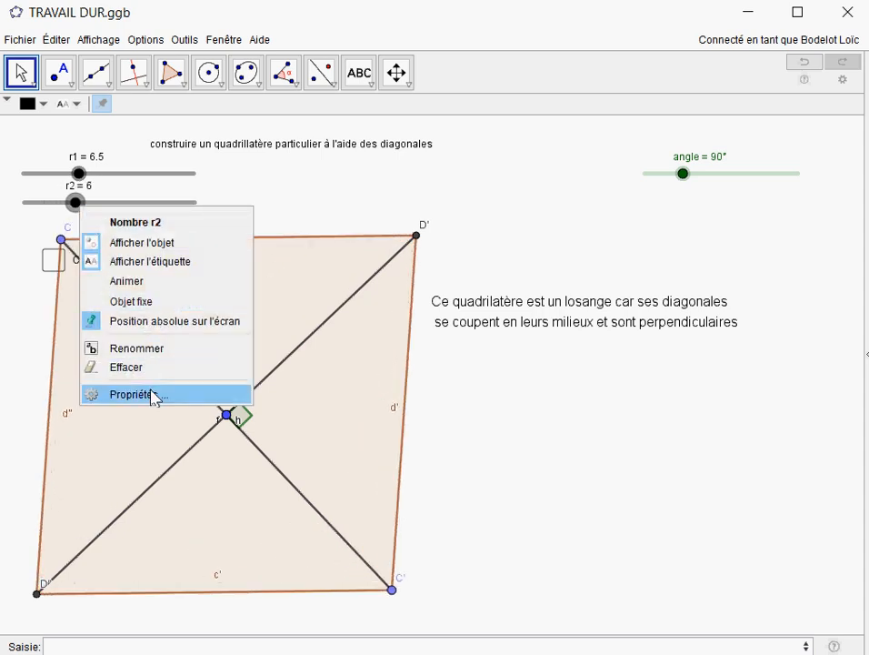
{"action": "left_click", "coordinate": [136, 395]}
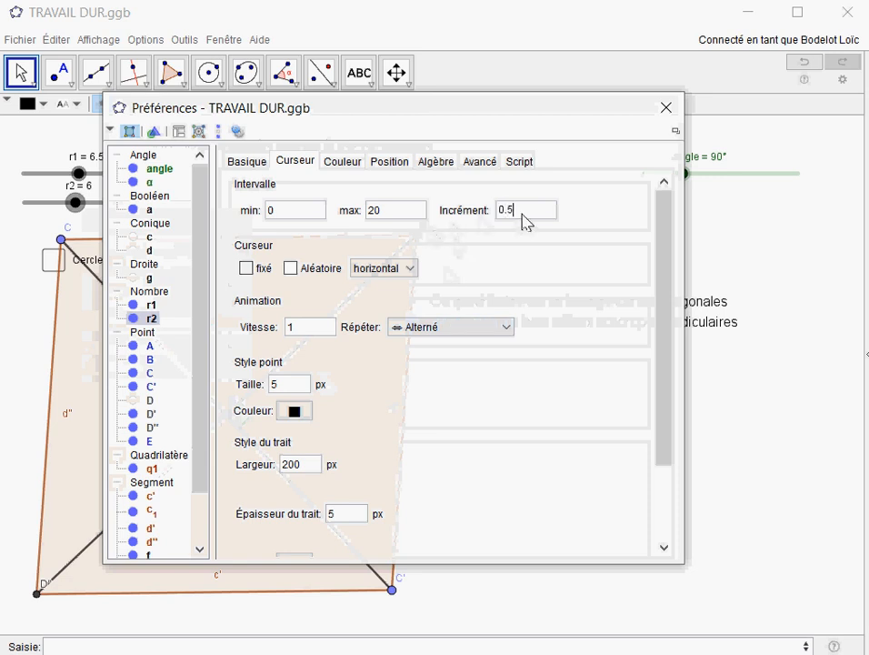
{"action": "left_click", "coordinate": [666, 107]}
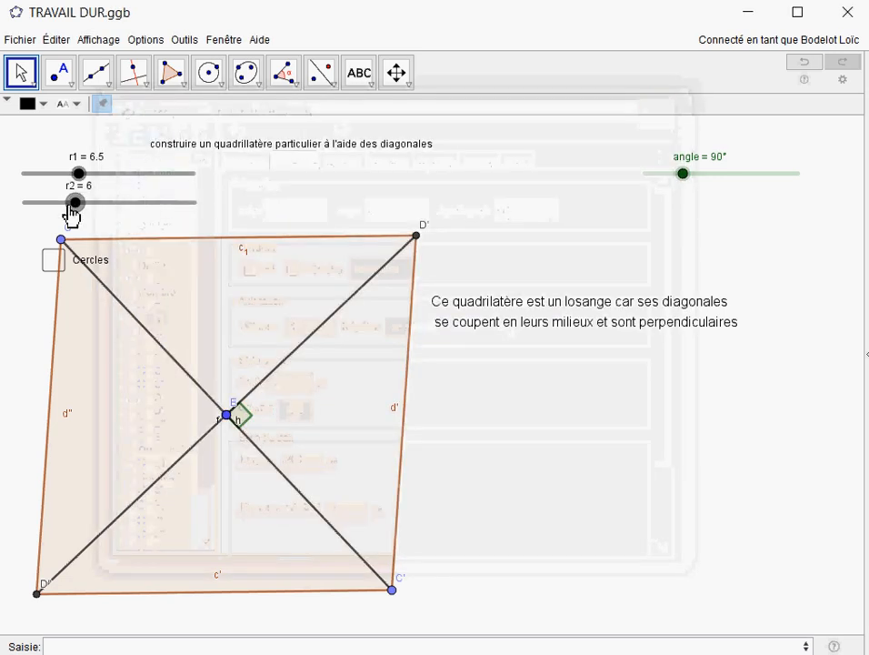
{"action": "left_click_drag", "start_coordinate": [72, 211], "coordinate": [78, 208]}
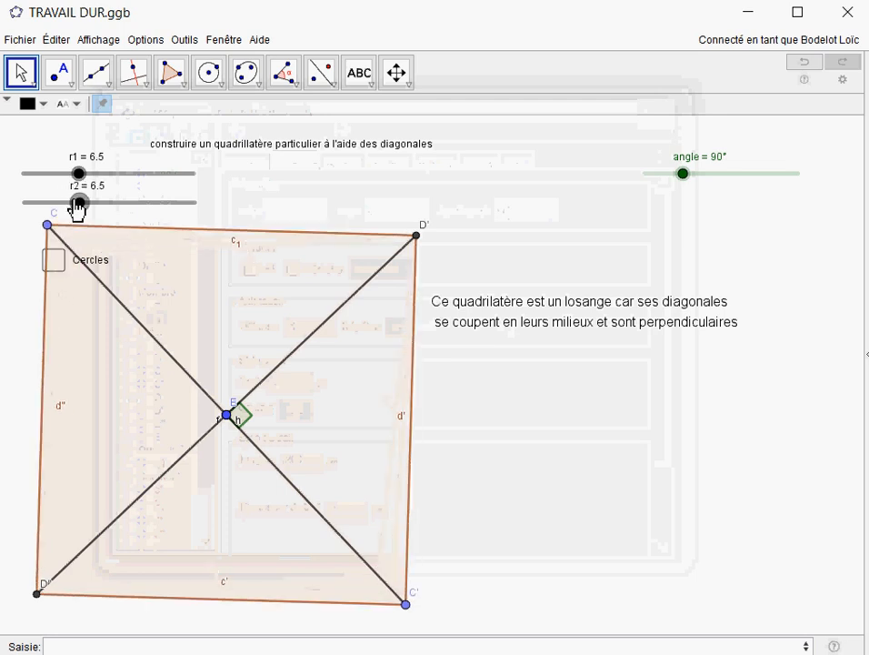
{"action": "scroll", "coordinate": [227, 325], "scroll_direction": "down", "scroll_amount": 2}
{"action": "left_click_drag", "start_coordinate": [458, 431], "coordinate": [514, 441]}
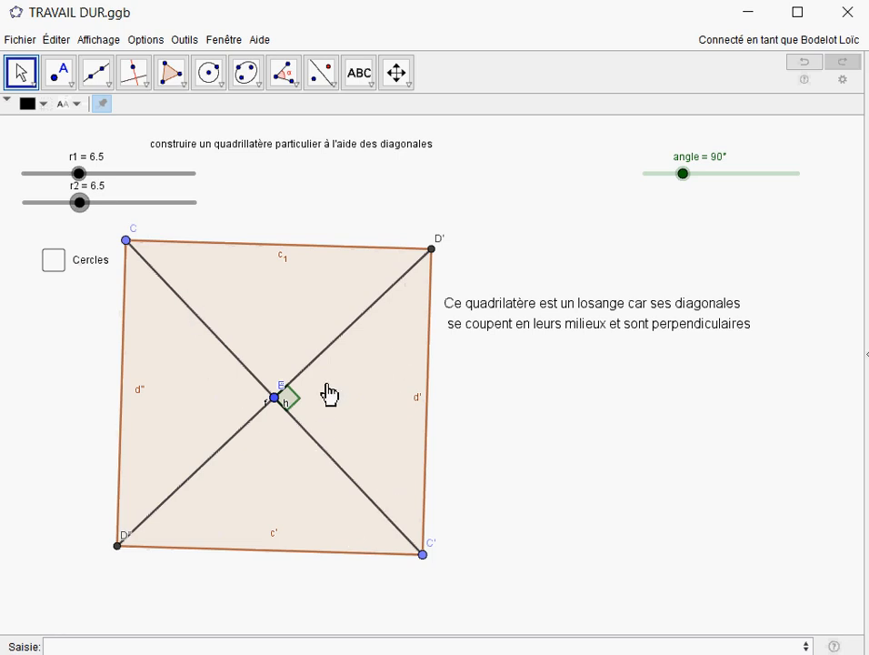
Extend the rhombus text's display condition angle ≟ 90° with ∧ so that it also requires r1≠r2.
{"action": "right_click", "coordinate": [521, 330]}
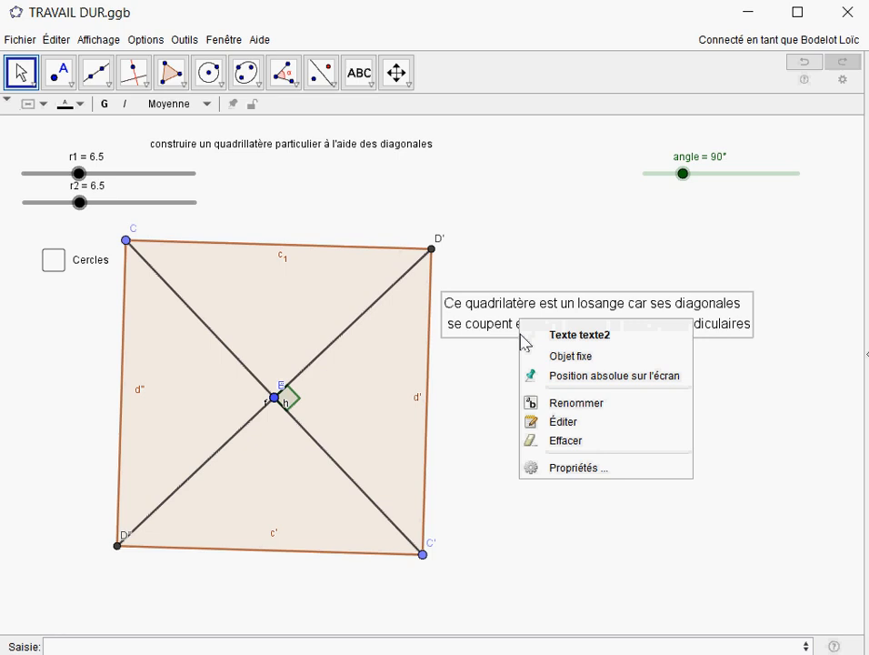
{"action": "left_click", "coordinate": [570, 468]}
{"action": "left_click", "coordinate": [506, 162]}
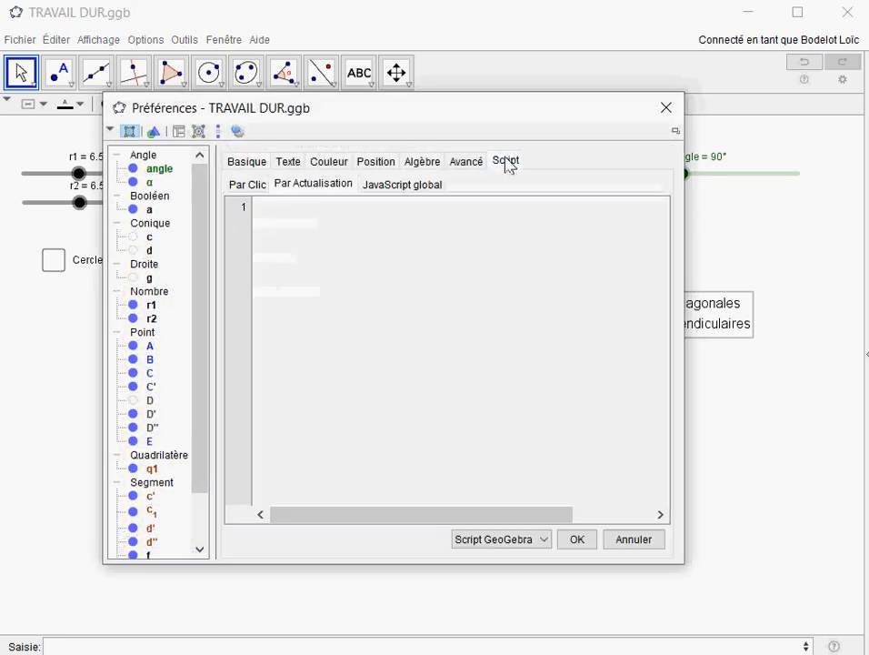
{"action": "left_click", "coordinate": [425, 165]}
{"action": "left_click", "coordinate": [467, 168]}
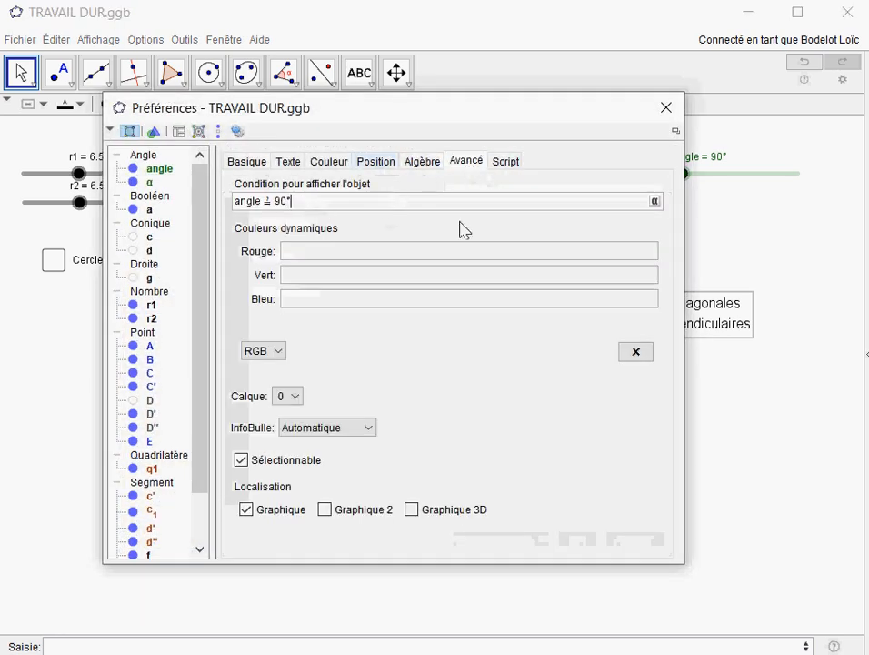
{"action": "left_click", "coordinate": [654, 201]}
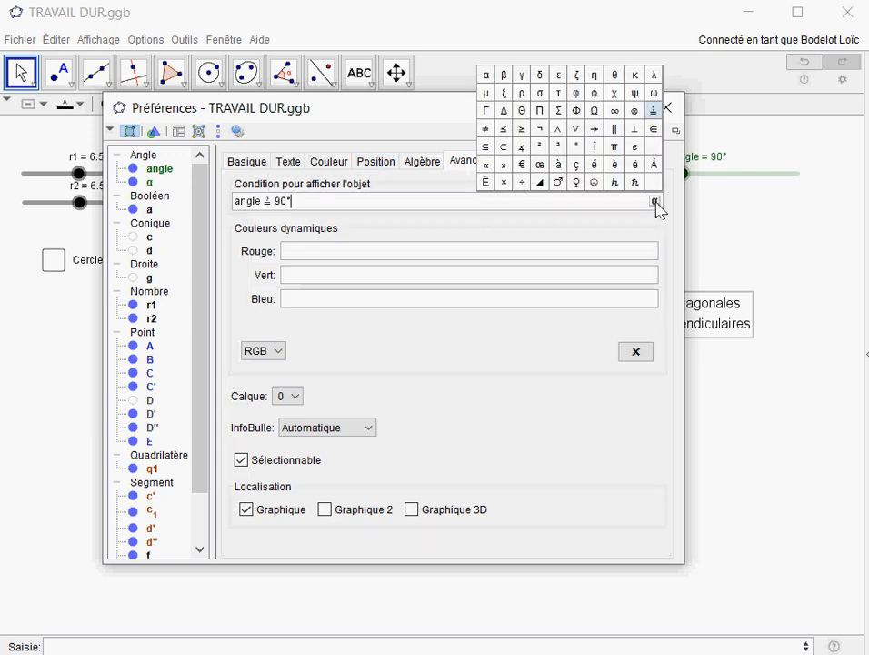
{"action": "left_click", "coordinate": [560, 135]}
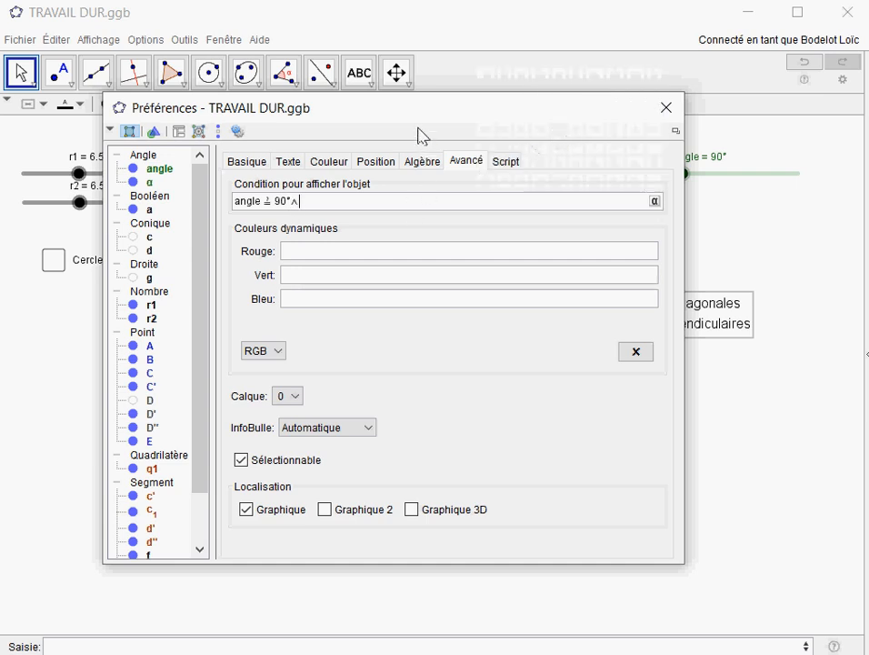
{"action": "type", "text": "r1"}
{"action": "left_click", "coordinate": [655, 203]}
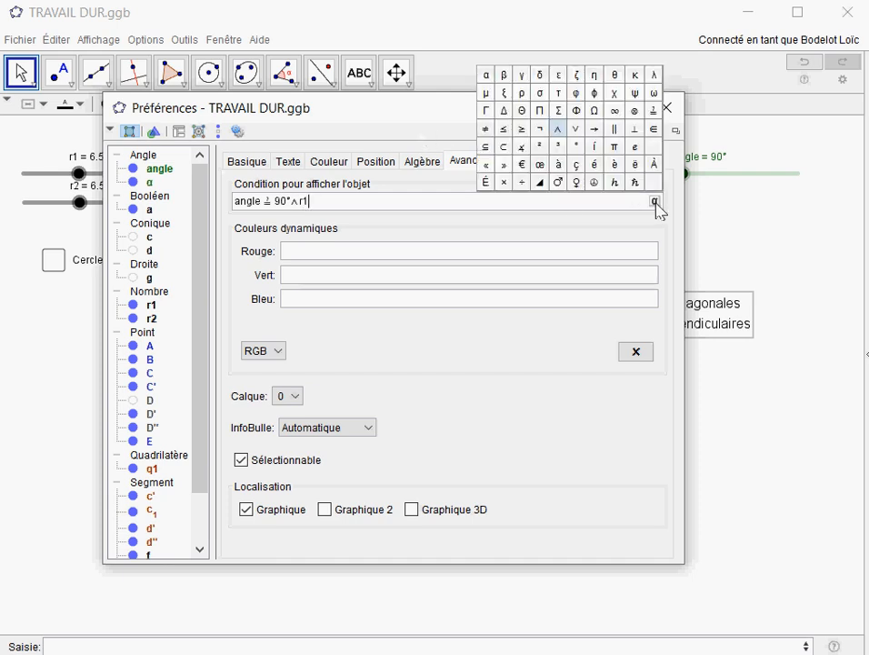
{"action": "left_click", "coordinate": [505, 134]}
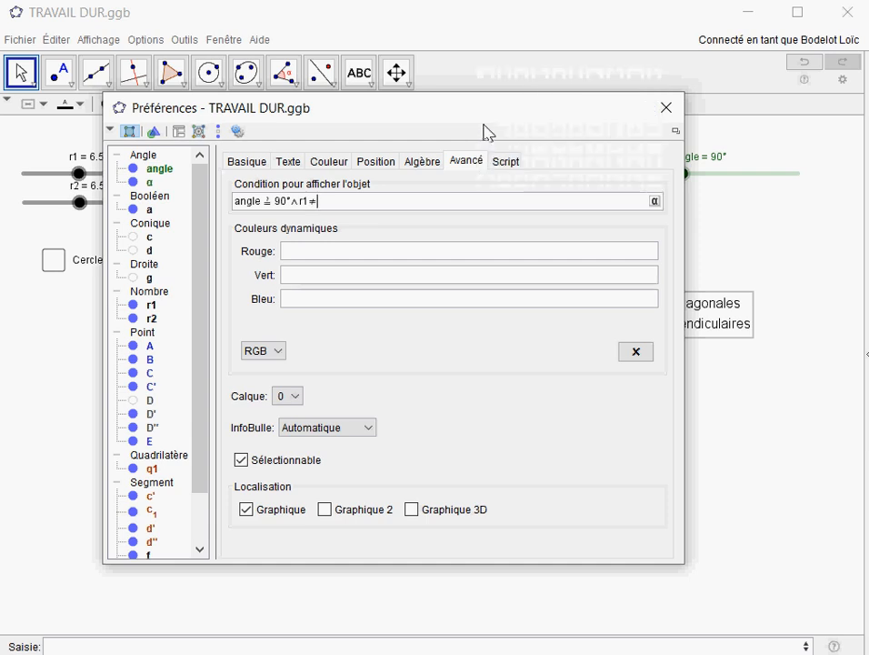
{"action": "left_click", "coordinate": [667, 111]}
Rotate the quadrilateral about its centre by a side and point C, and set r2 to 7.5.
{"action": "left_click_drag", "start_coordinate": [252, 301], "coordinate": [360, 345]}
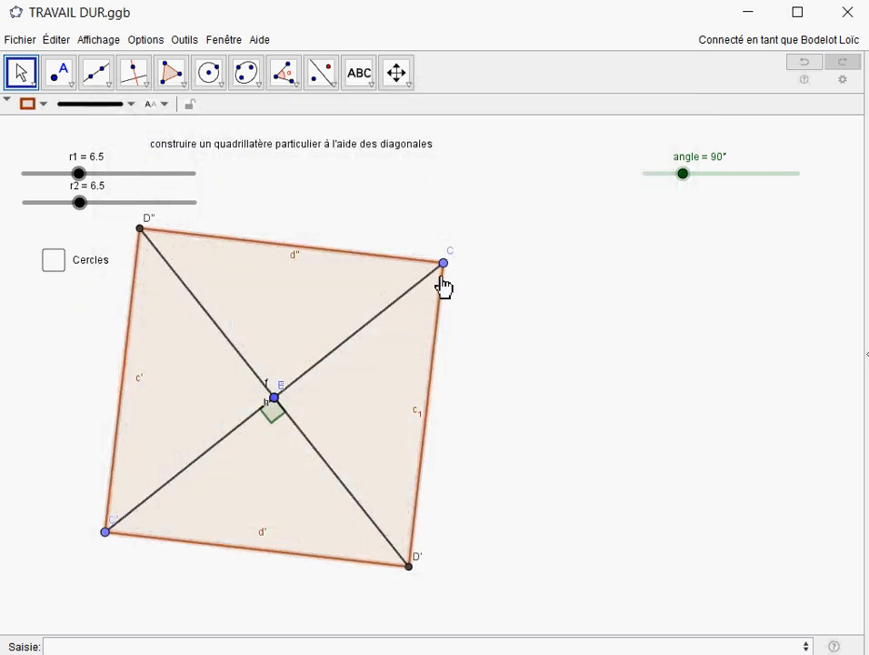
{"action": "left_click_drag", "start_coordinate": [444, 286], "coordinate": [450, 285]}
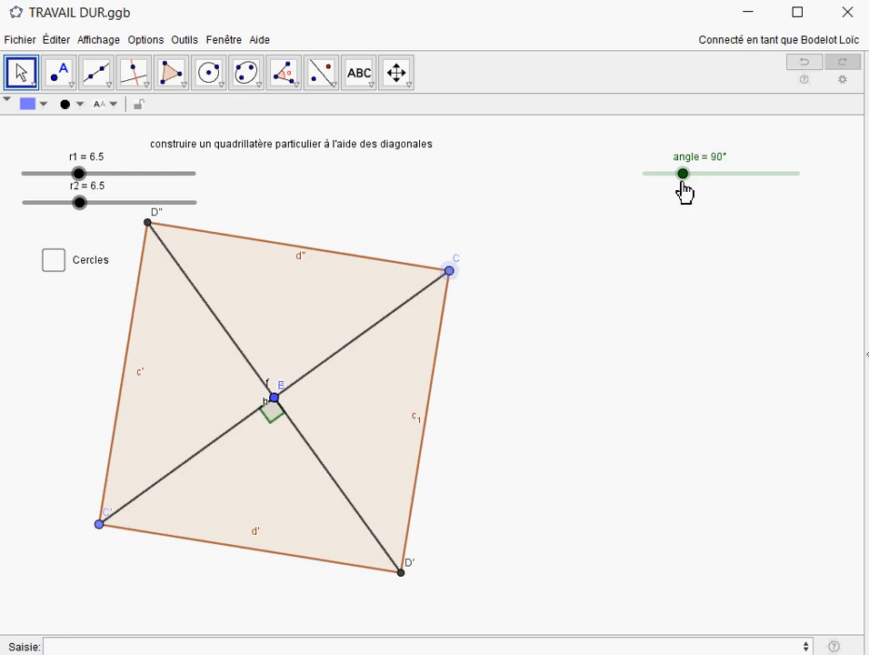
{"action": "left_click_drag", "start_coordinate": [80, 203], "coordinate": [89, 202]}
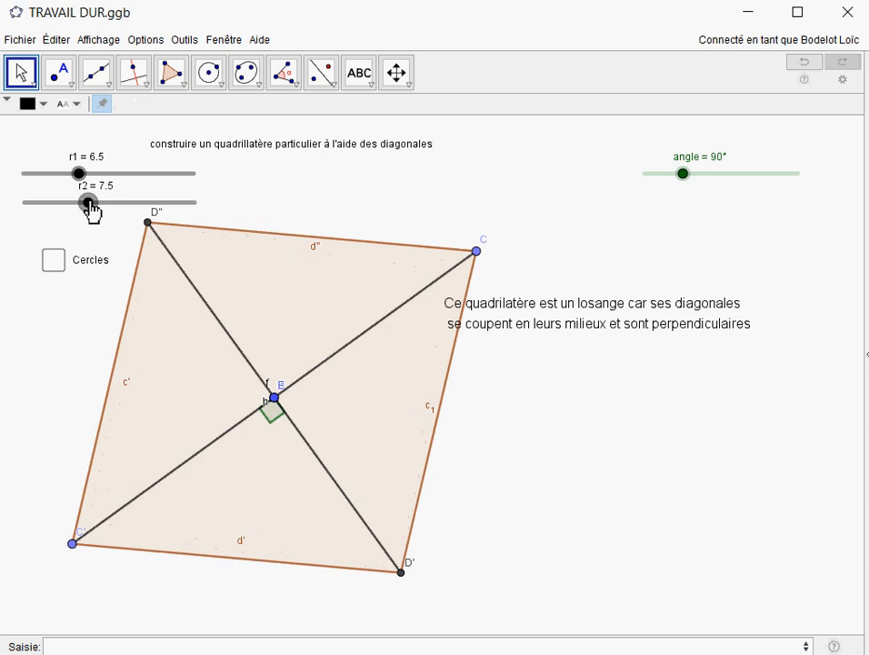
Place the rhombus text clear of the quadrilateral, and vary the angle slider before returning it to 90°.
{"action": "left_click_drag", "start_coordinate": [491, 324], "coordinate": [508, 380]}
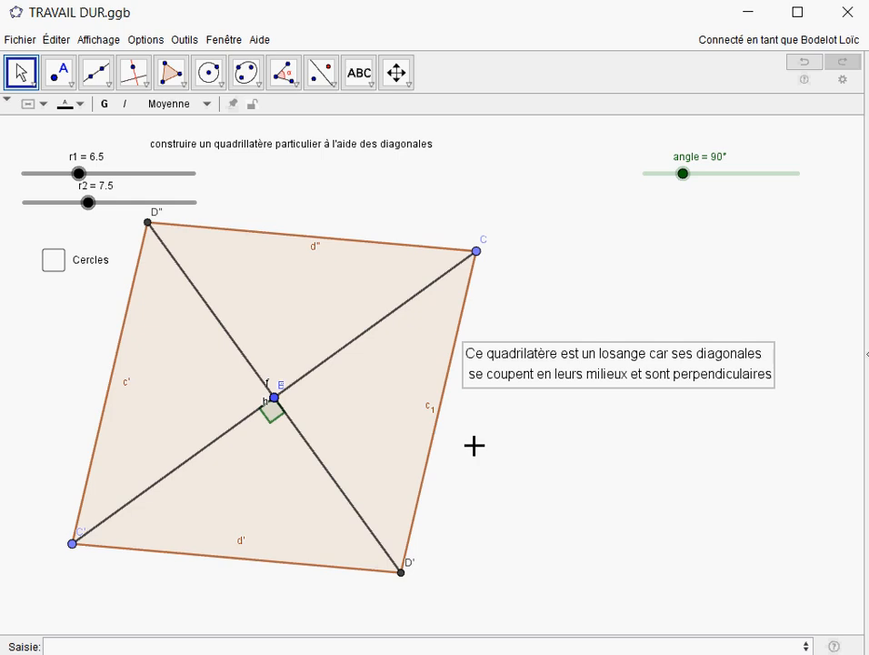
{"action": "left_click_drag", "start_coordinate": [501, 384], "coordinate": [542, 357]}
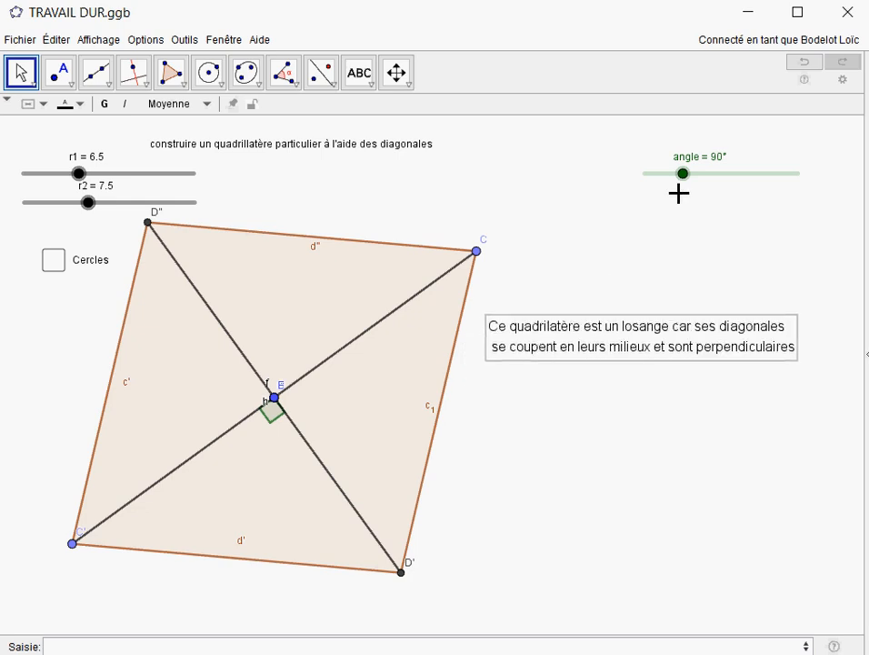
{"action": "left_click_drag", "start_coordinate": [682, 174], "coordinate": [686, 188]}
{"action": "left_click_drag", "start_coordinate": [617, 349], "coordinate": [623, 310]}
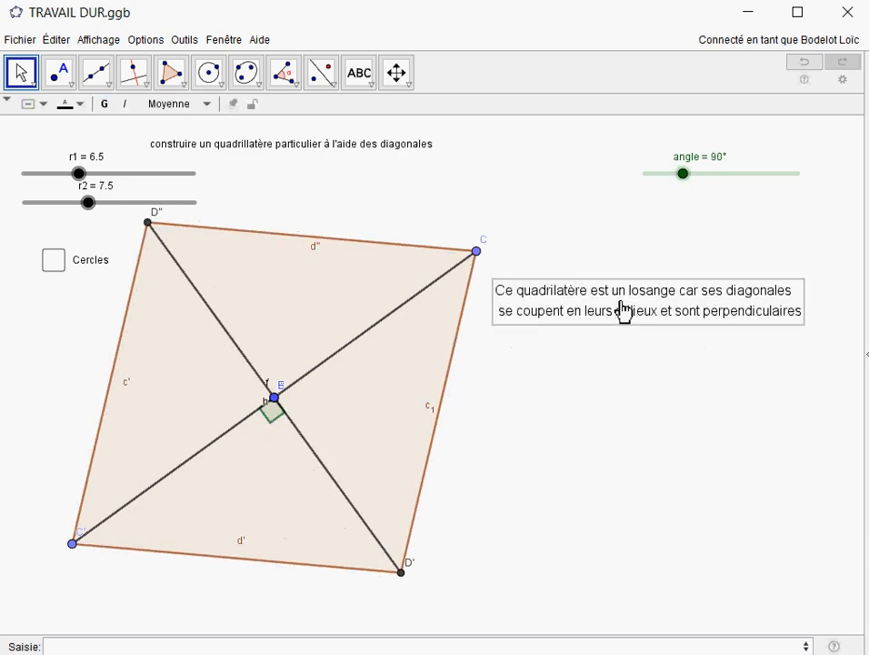